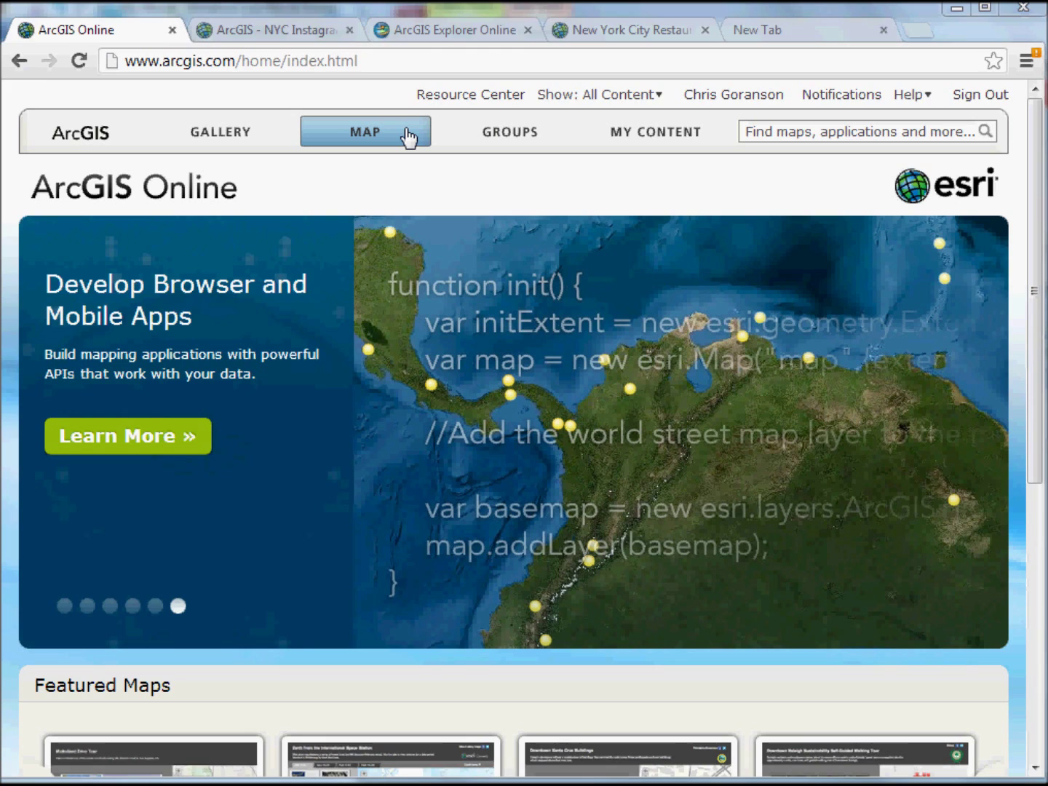
Step: Start a new web map and show the 'Make your own map' guide in the side panel
click(409, 139)
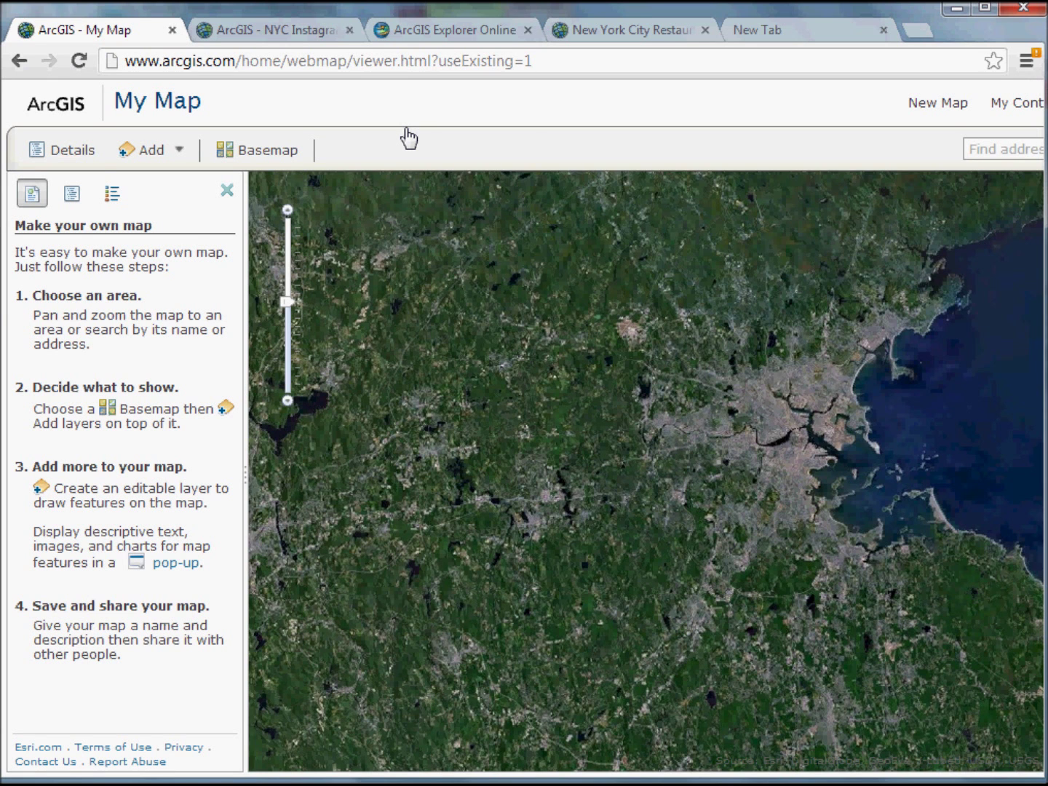
click(39, 203)
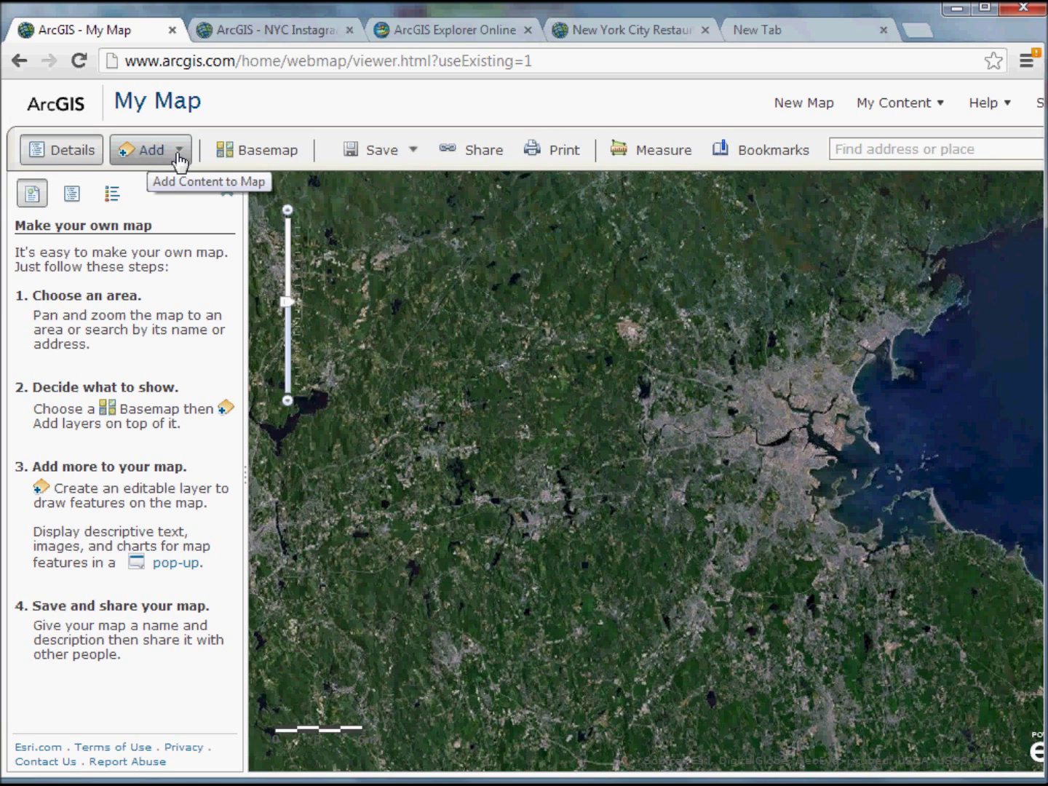
Step: Replace the satellite imagery basemap with Terrain with Labels
click(274, 153)
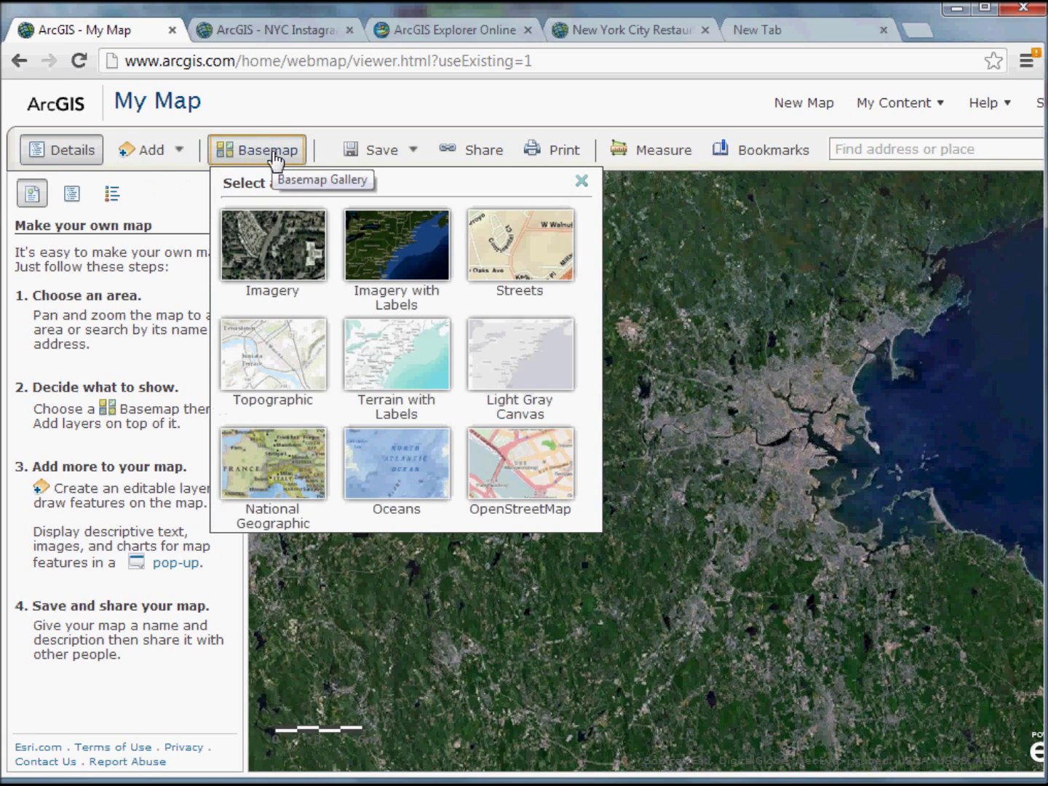
click(411, 357)
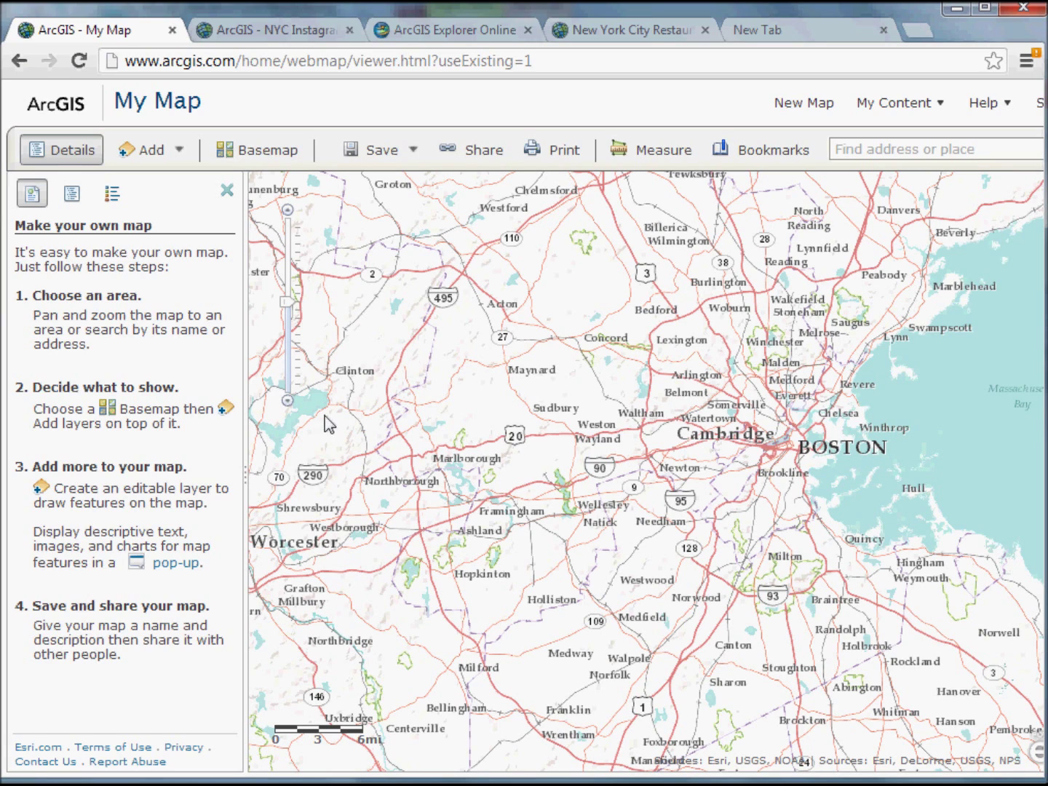
Step: Search layers for 'farmers markets' and add Summer Farmers Markets to the map
click(186, 160)
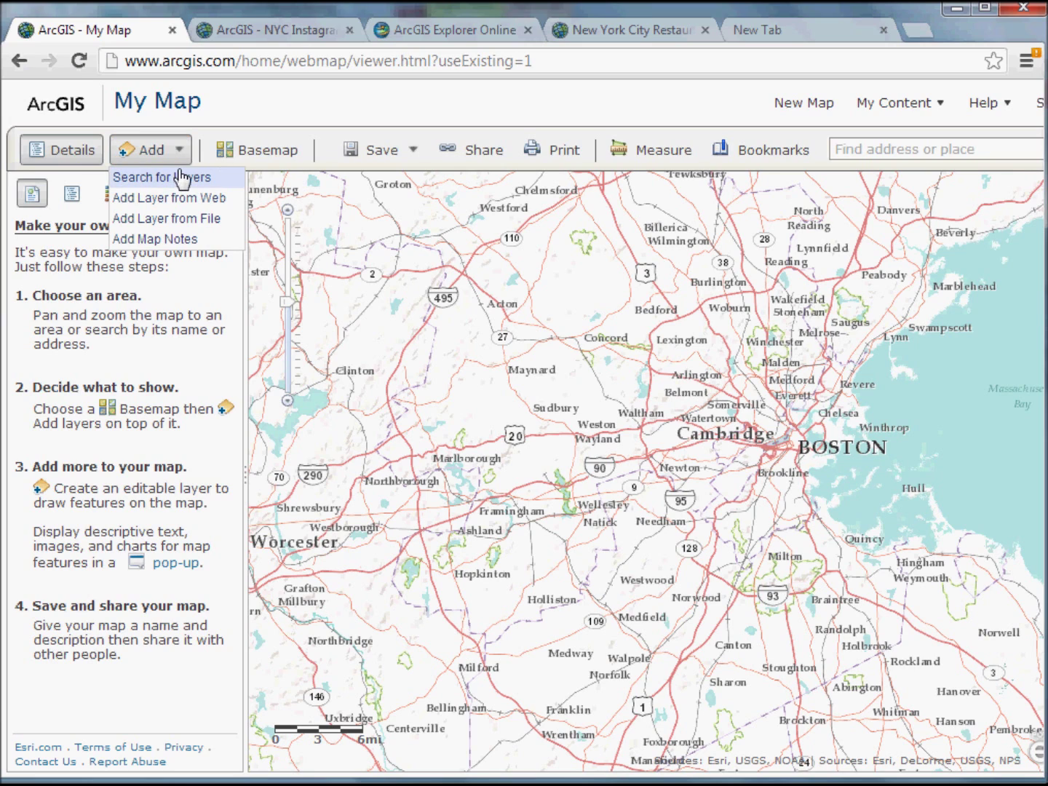
click(182, 177)
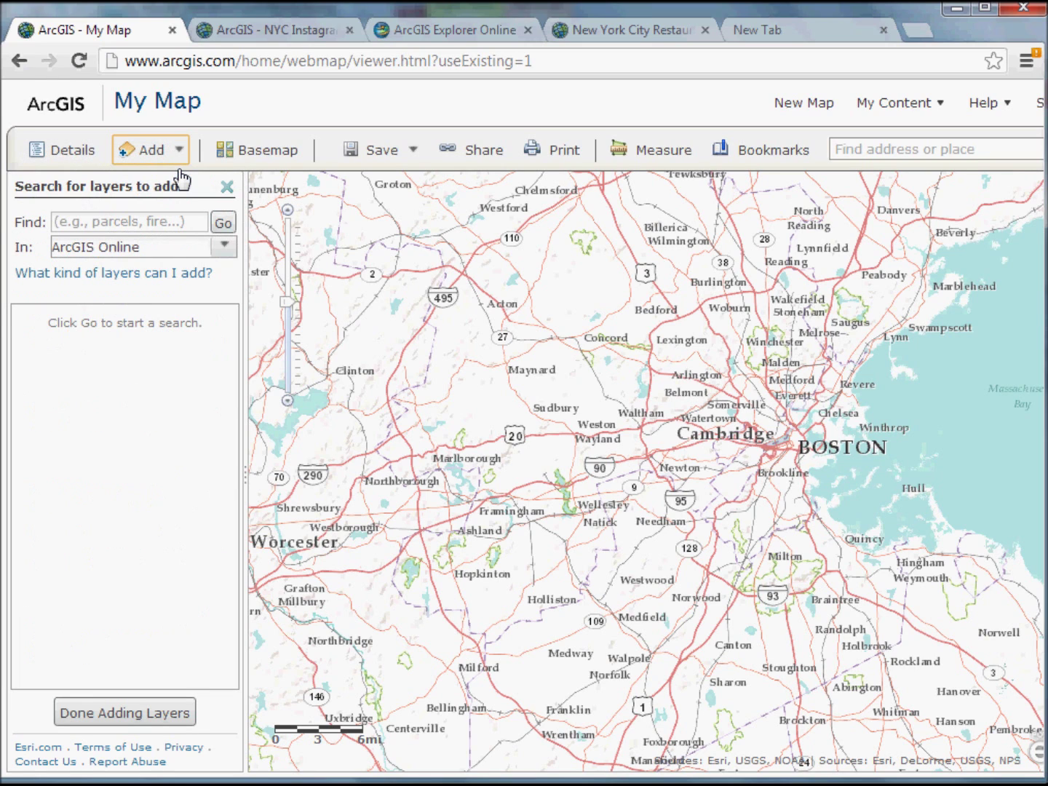
click(157, 221)
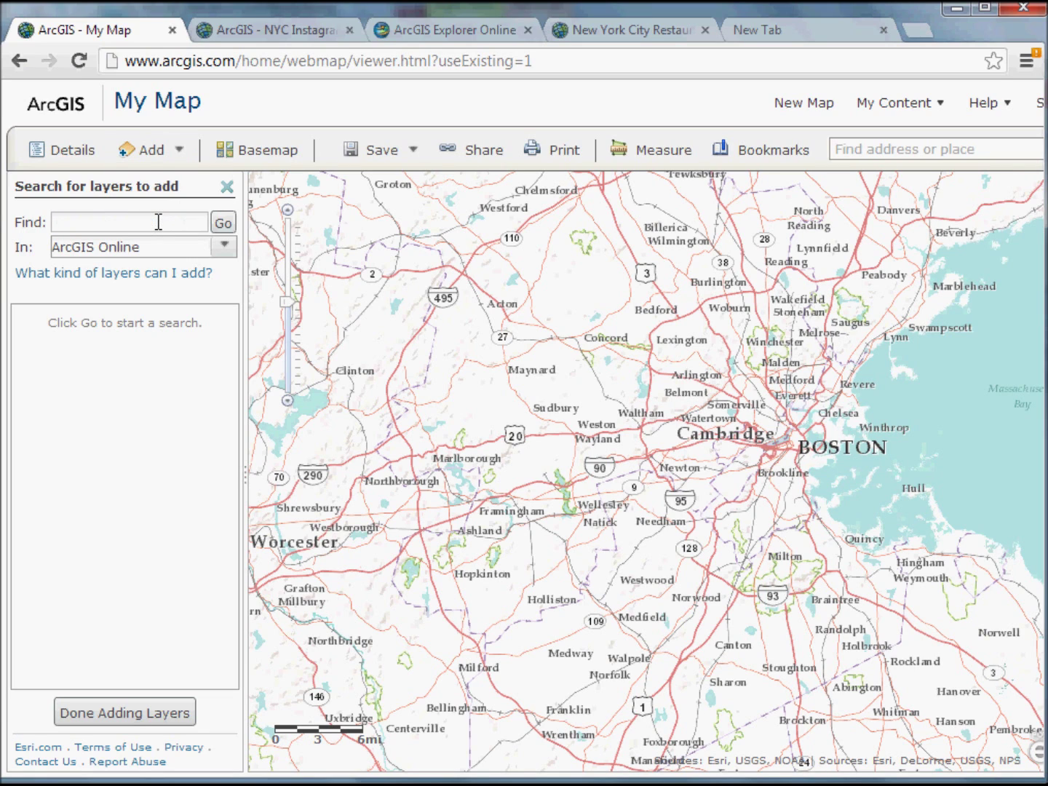
text(farmers markets)
key(Return)
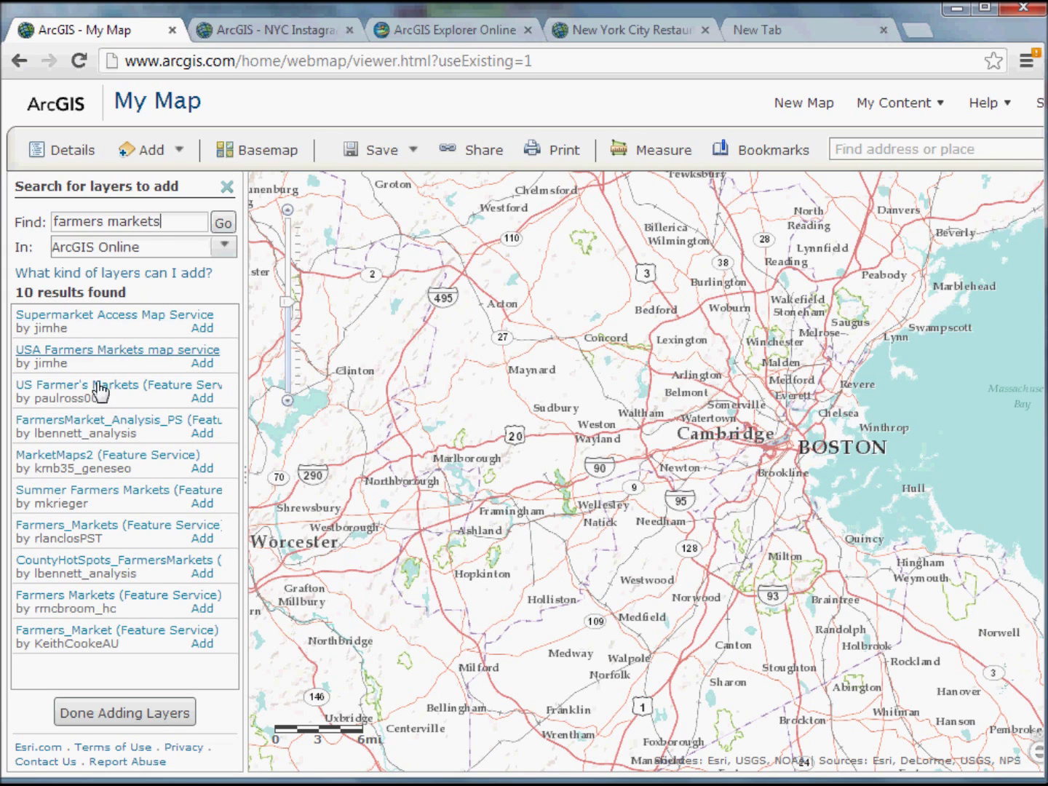
click(205, 504)
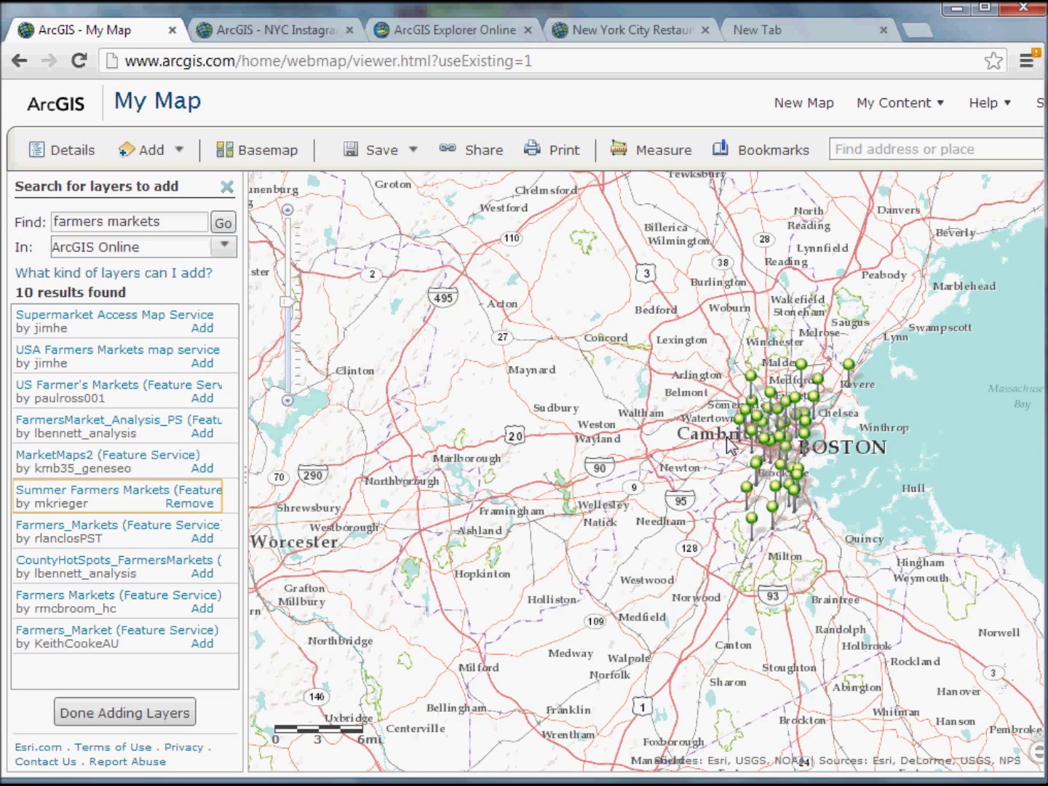
scroll(731, 446, up, 1)
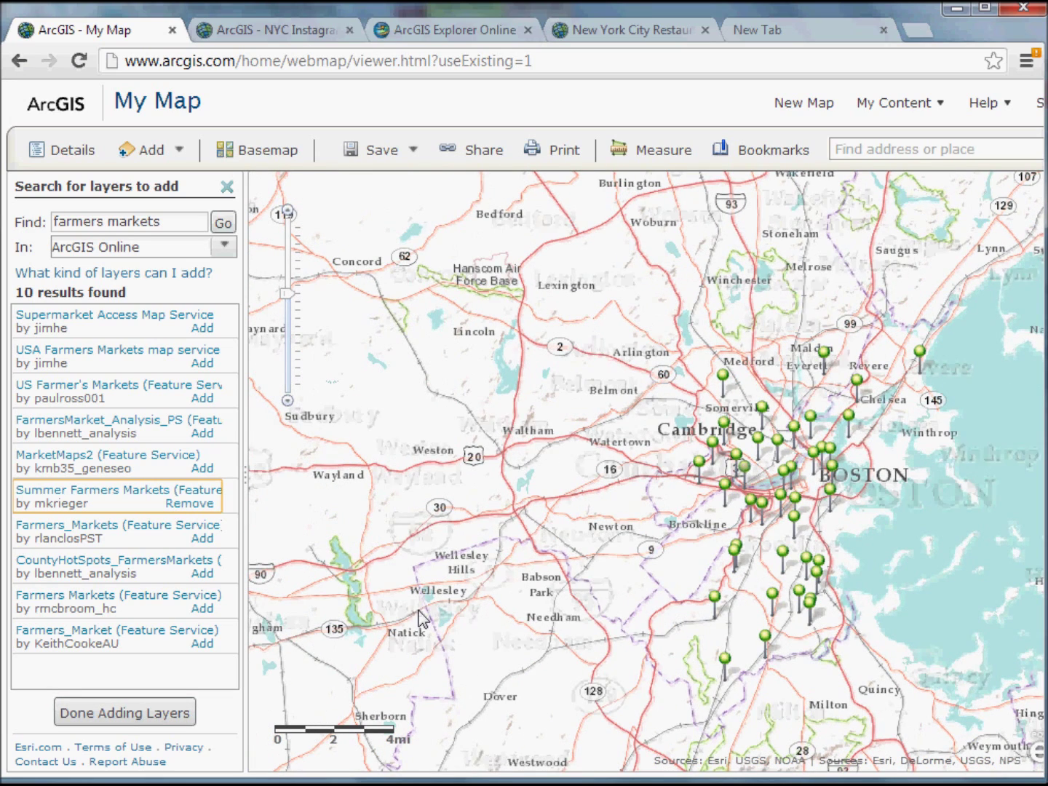
click(156, 712)
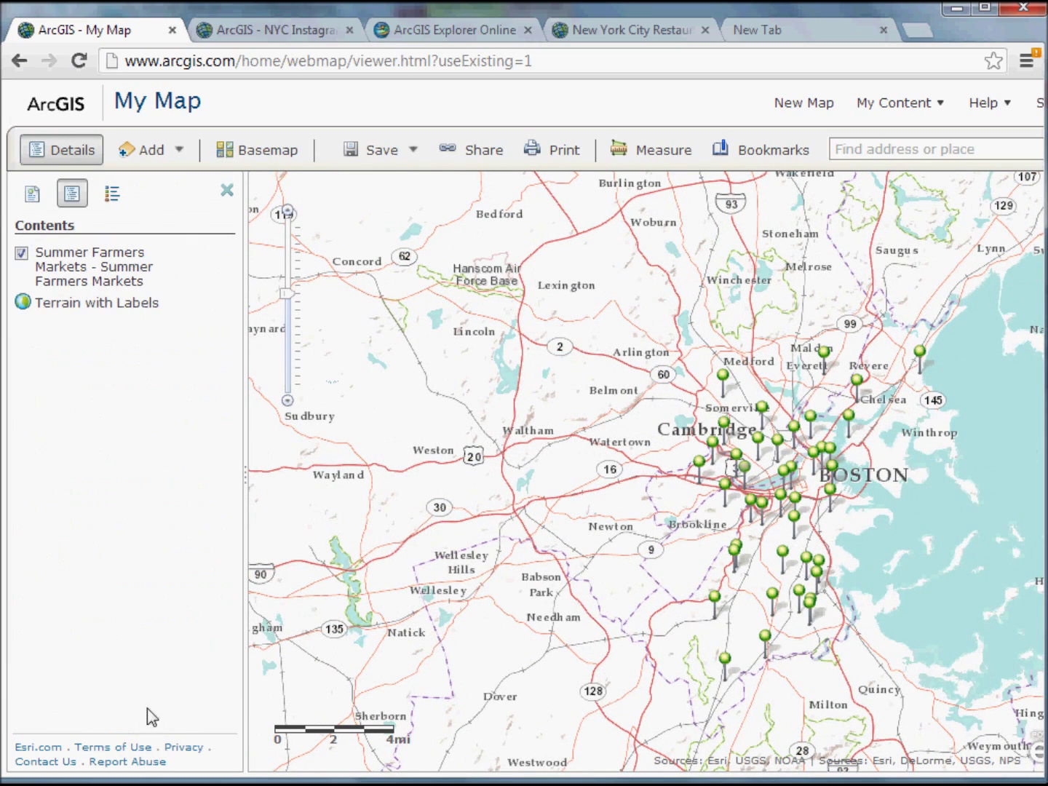
Step: Set the Summer Farmers Markets pins to about 60% transparency, then view the Union Square market pop-up
click(112, 202)
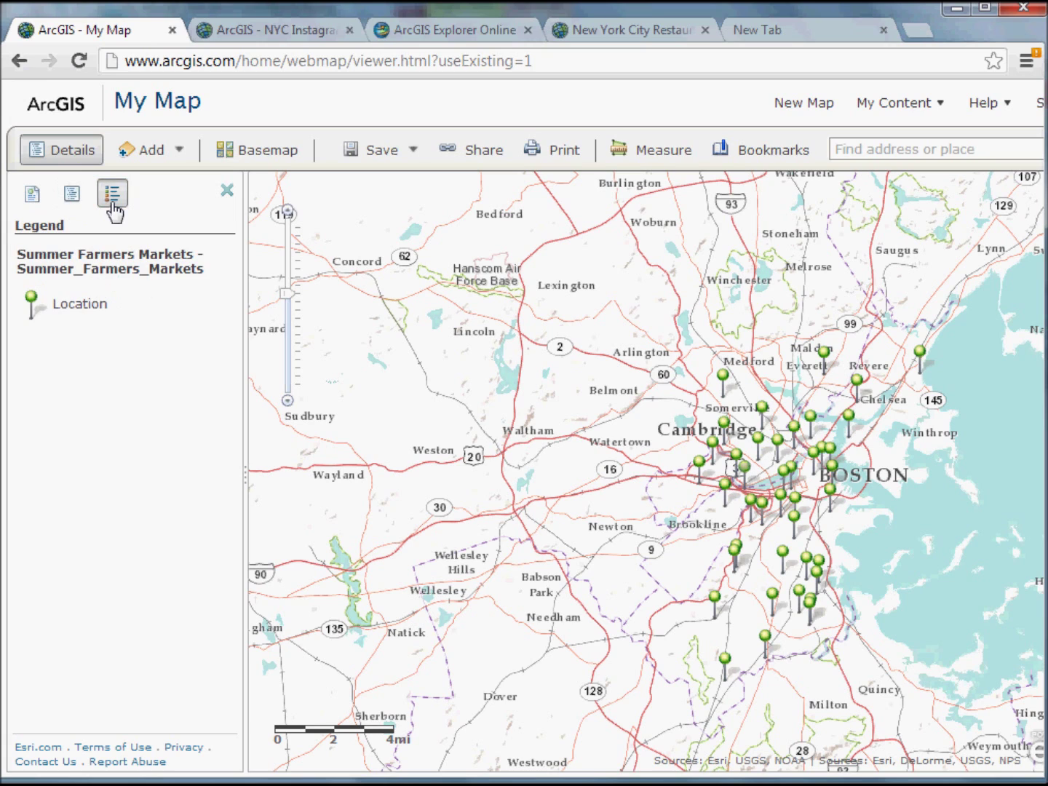
click(72, 195)
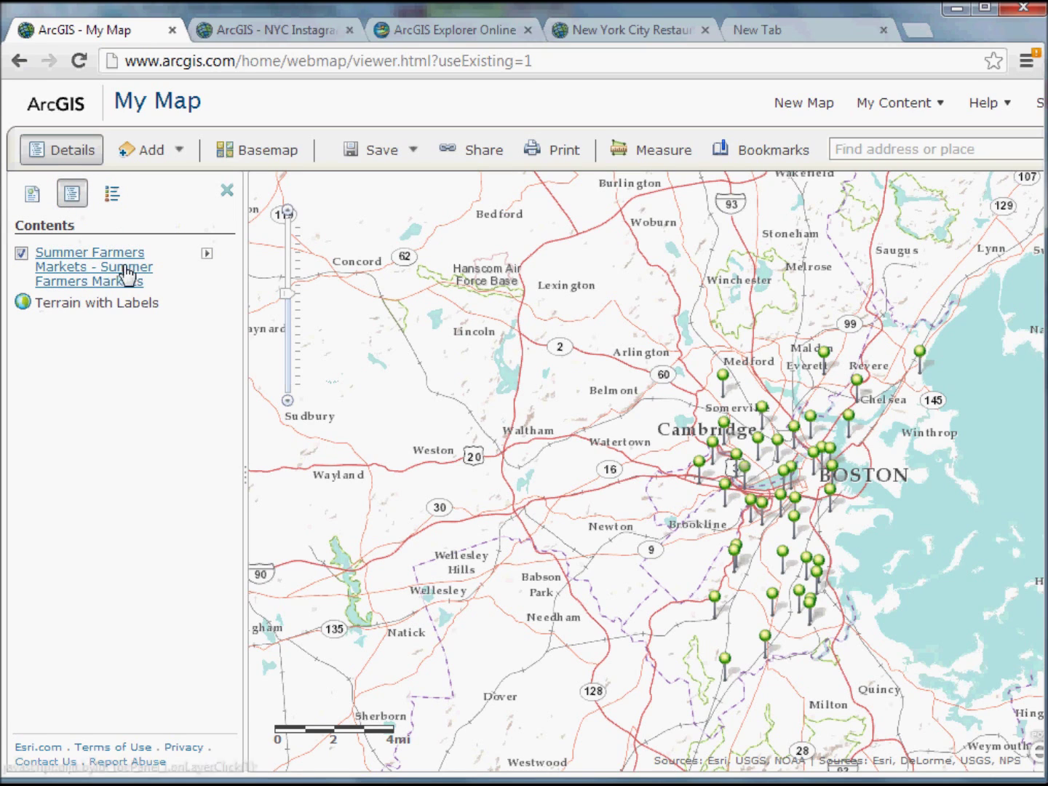
click(207, 254)
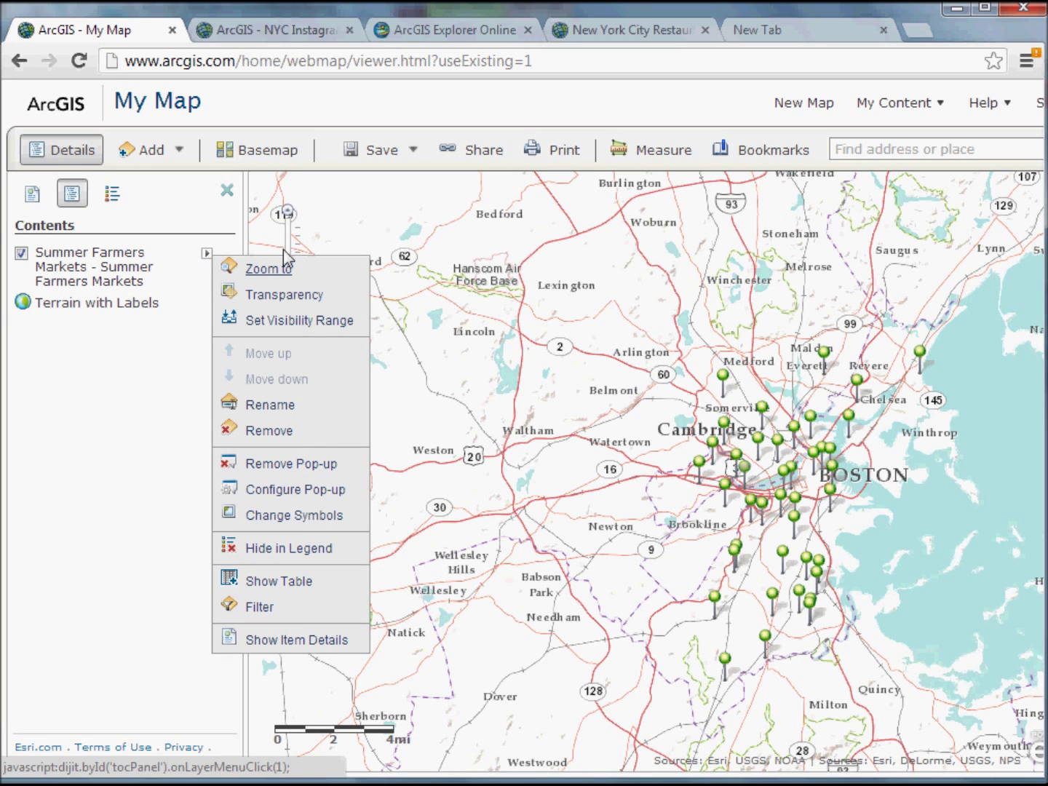
mouse_move(289, 299)
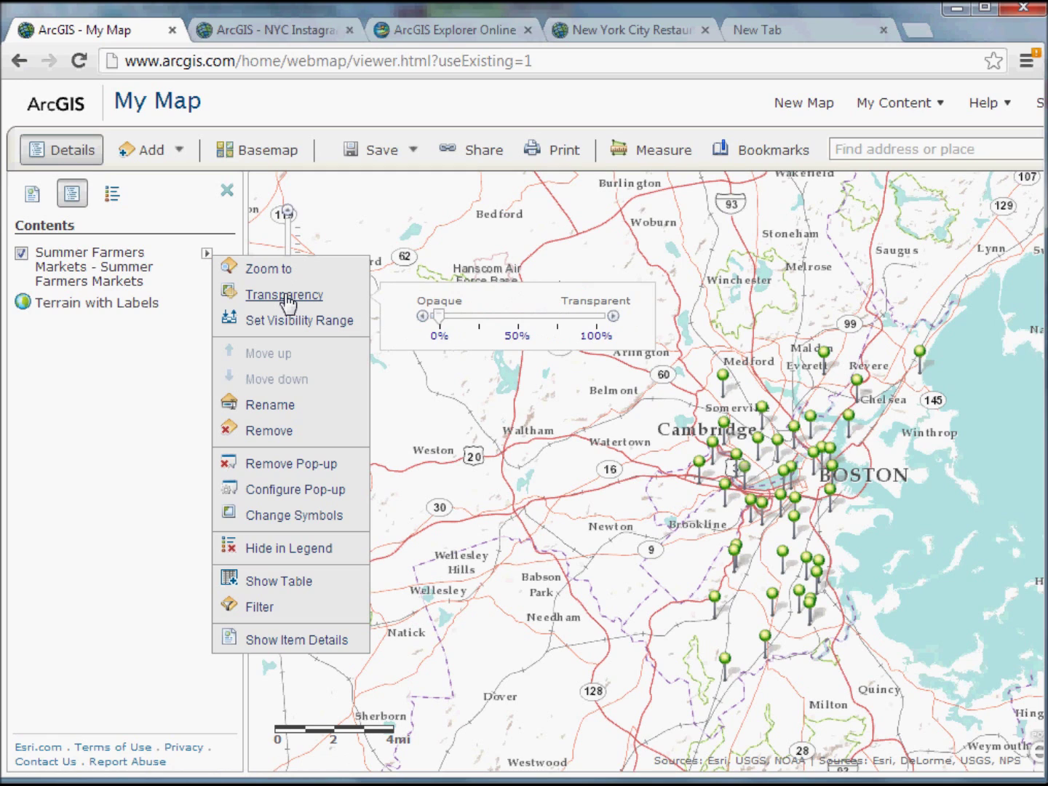
mouse_move(441, 318)
mouse_down()
mouse_move(558, 324)
mouse_move(447, 325)
mouse_up()
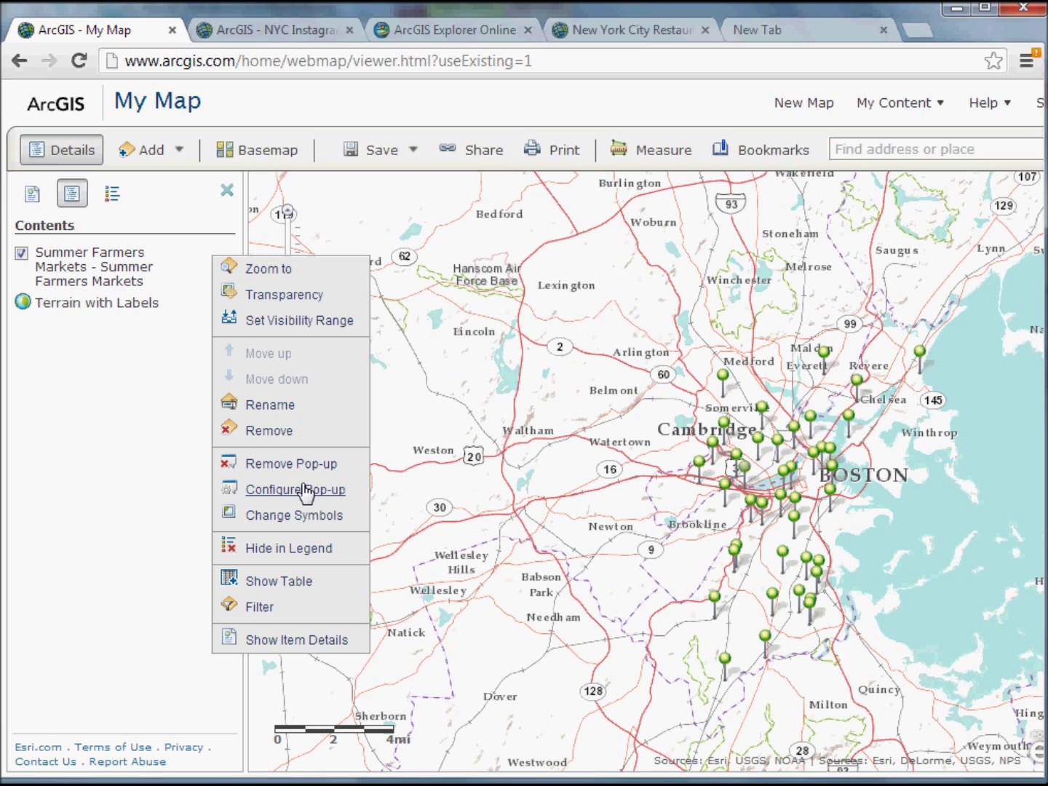
click(762, 438)
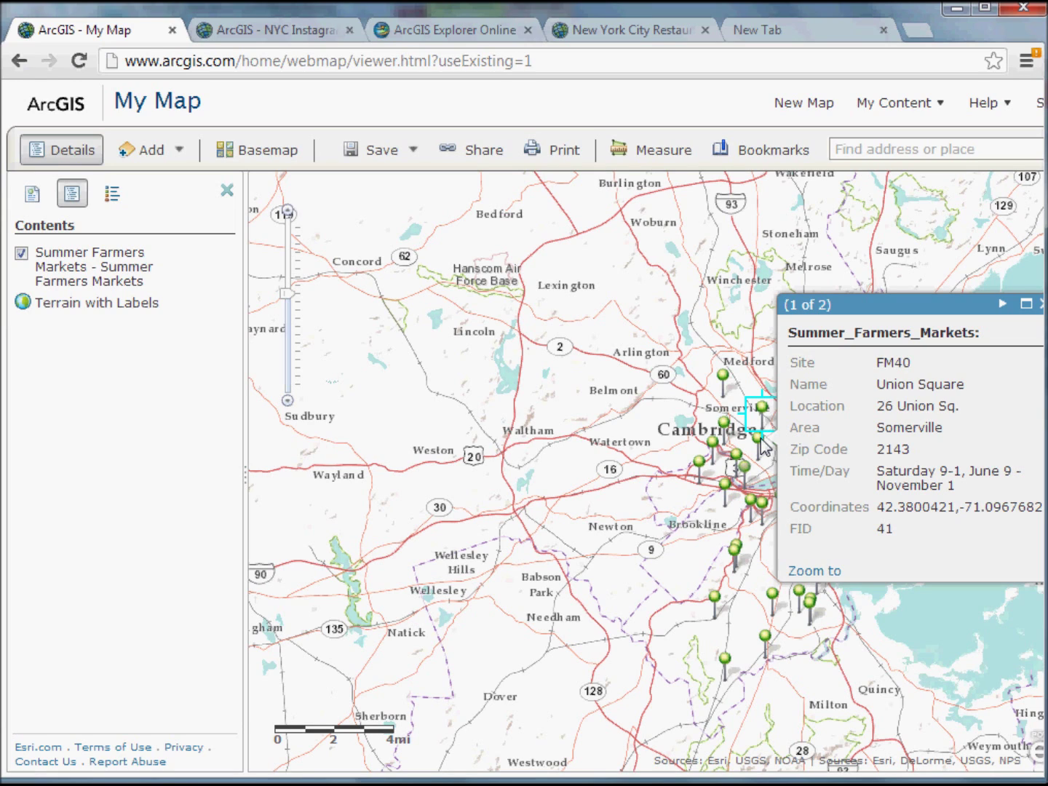
mouse_move(207, 259)
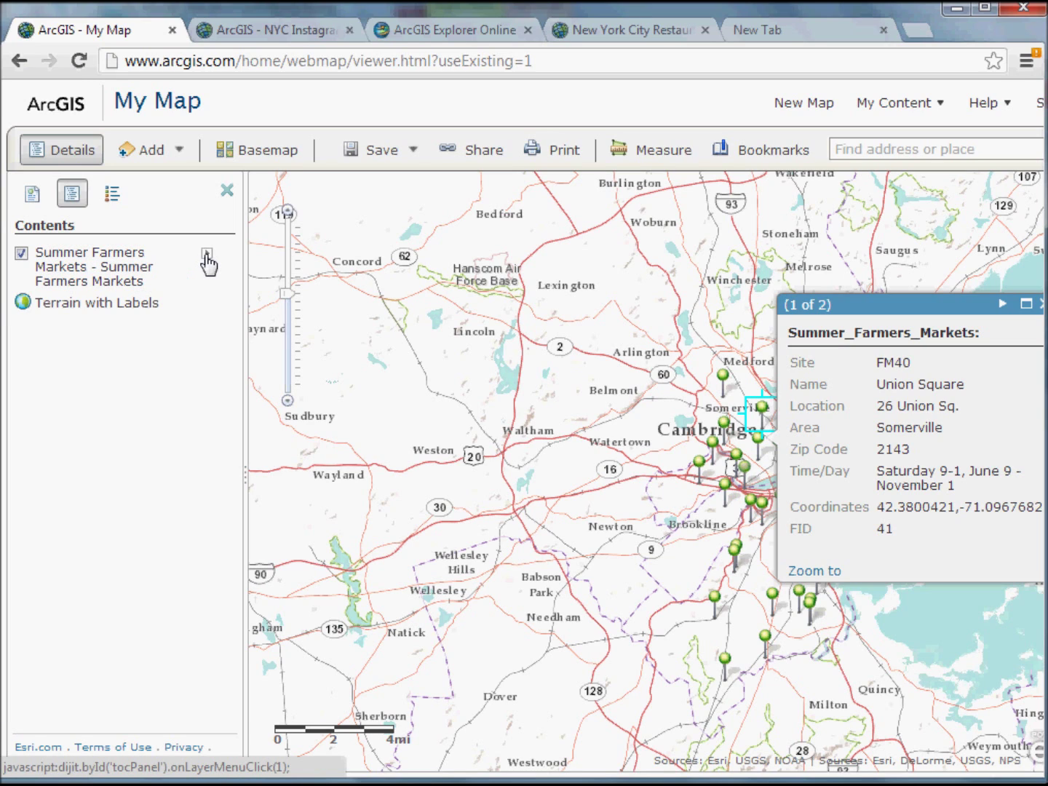
click(207, 256)
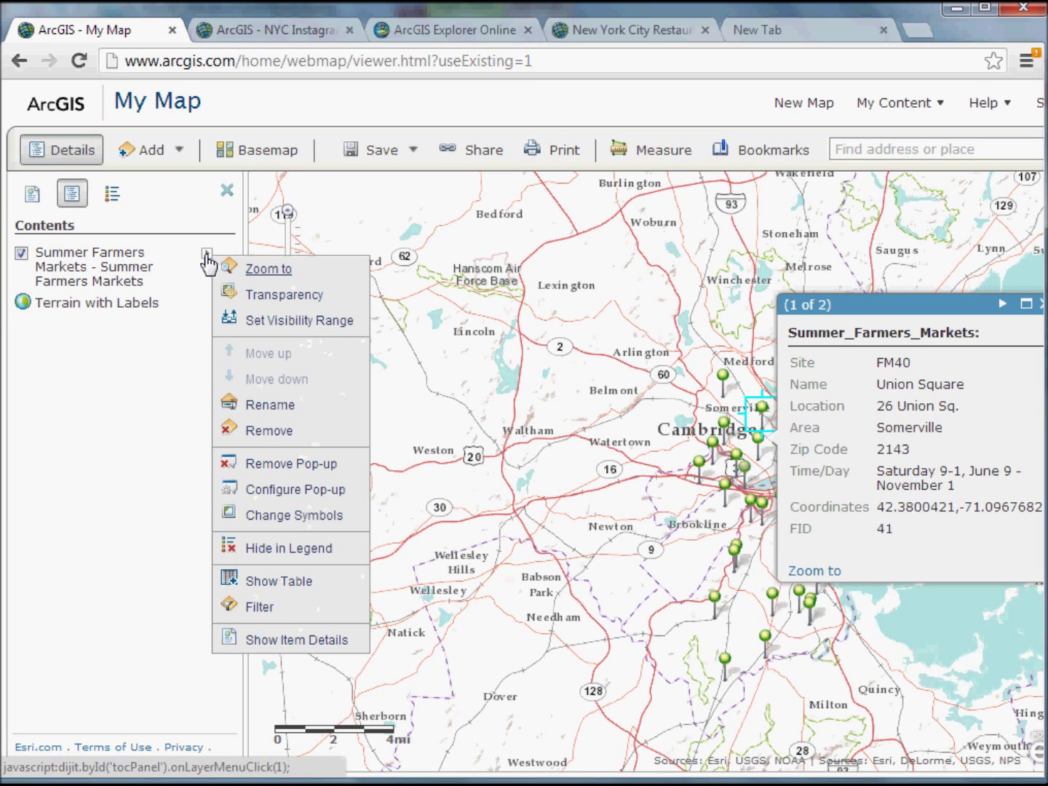
click(292, 490)
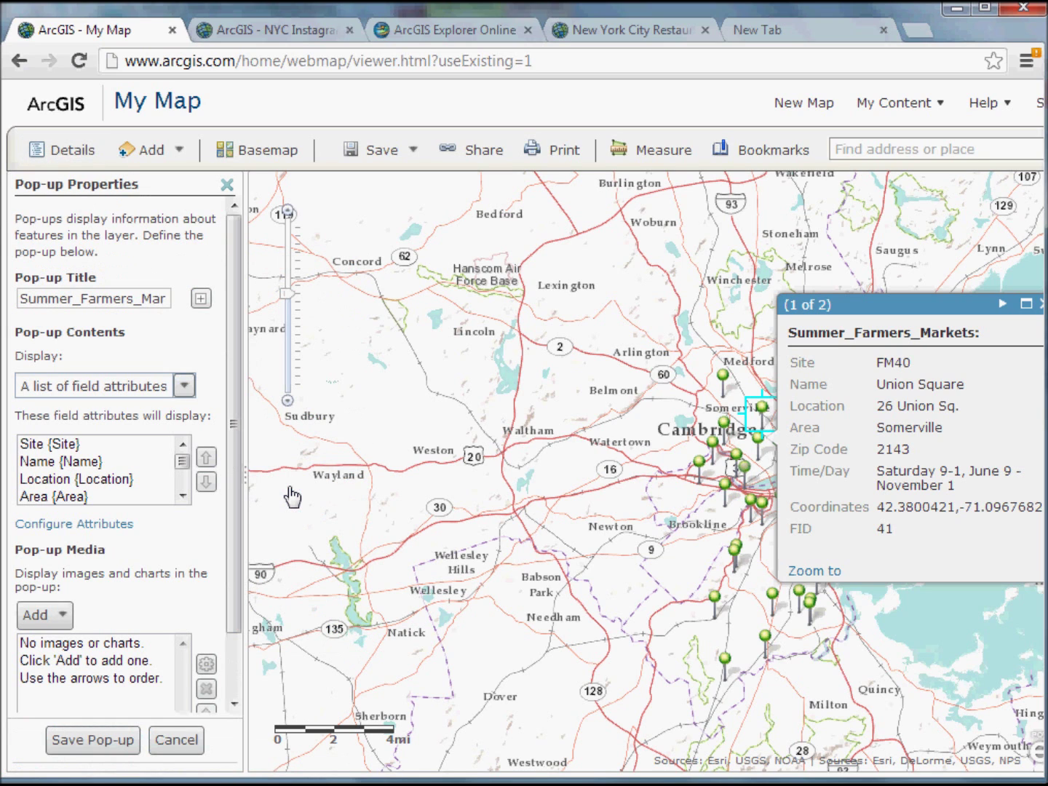
drag(241, 510, 244, 433)
click(174, 741)
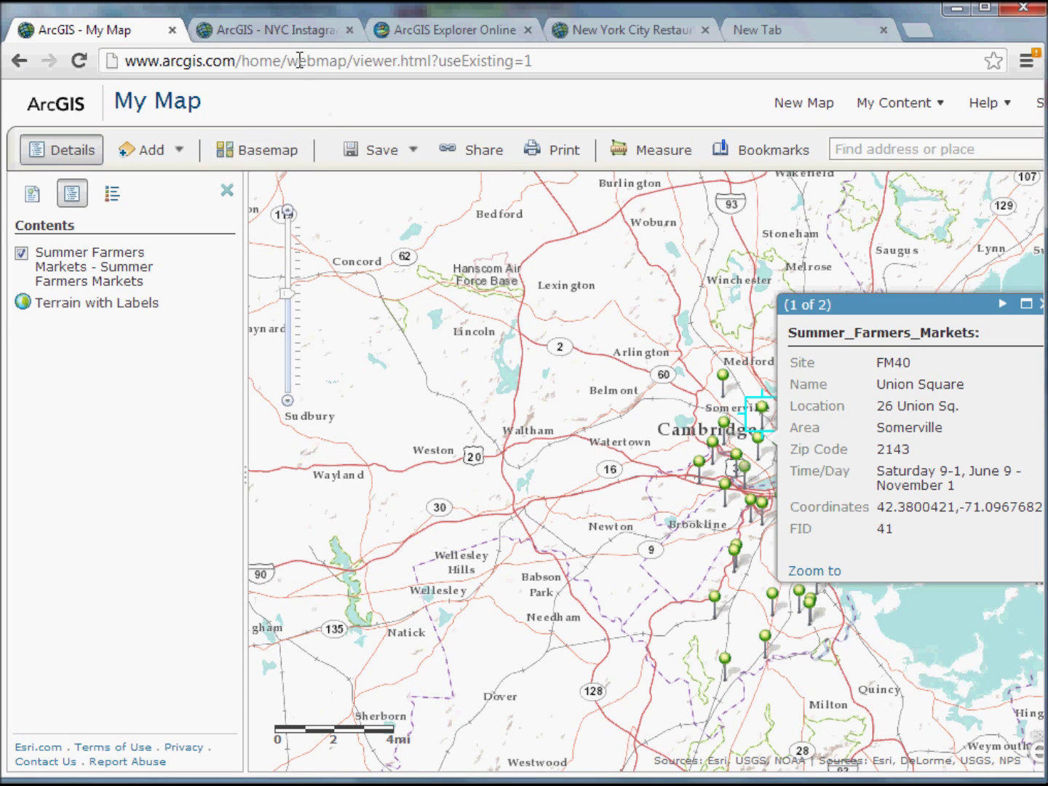
click(297, 34)
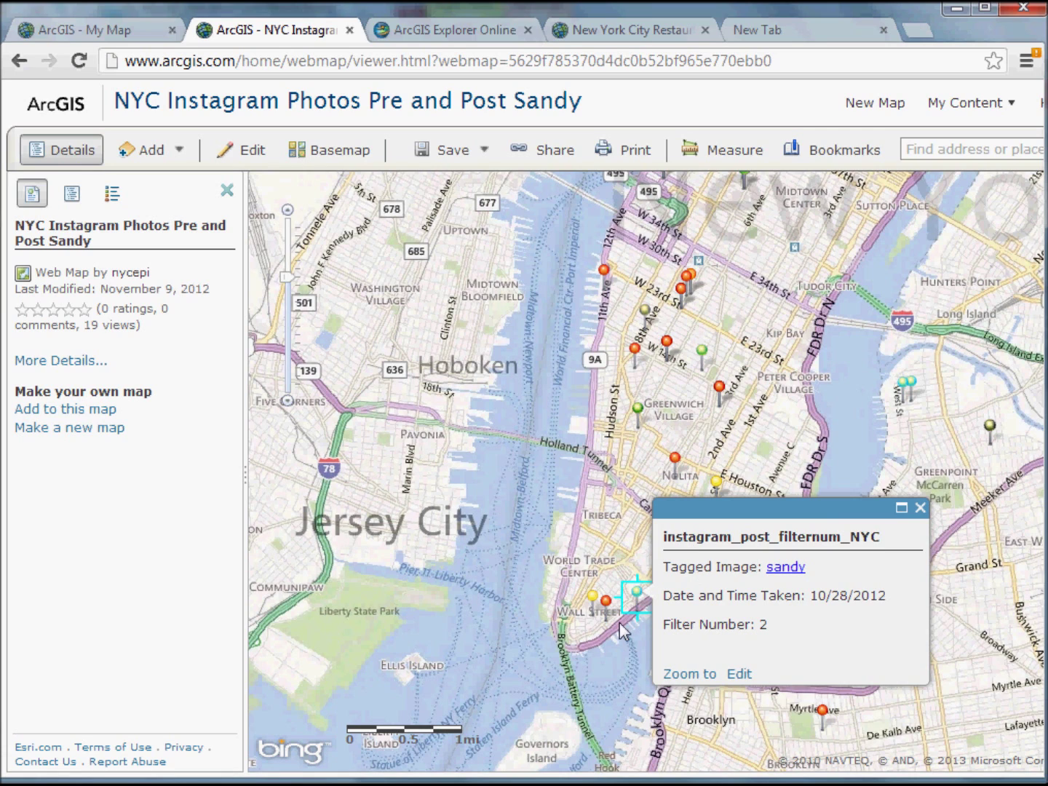
Step: Open the Instagram photo linked from the pop-up's 'sandy' tag
click(788, 573)
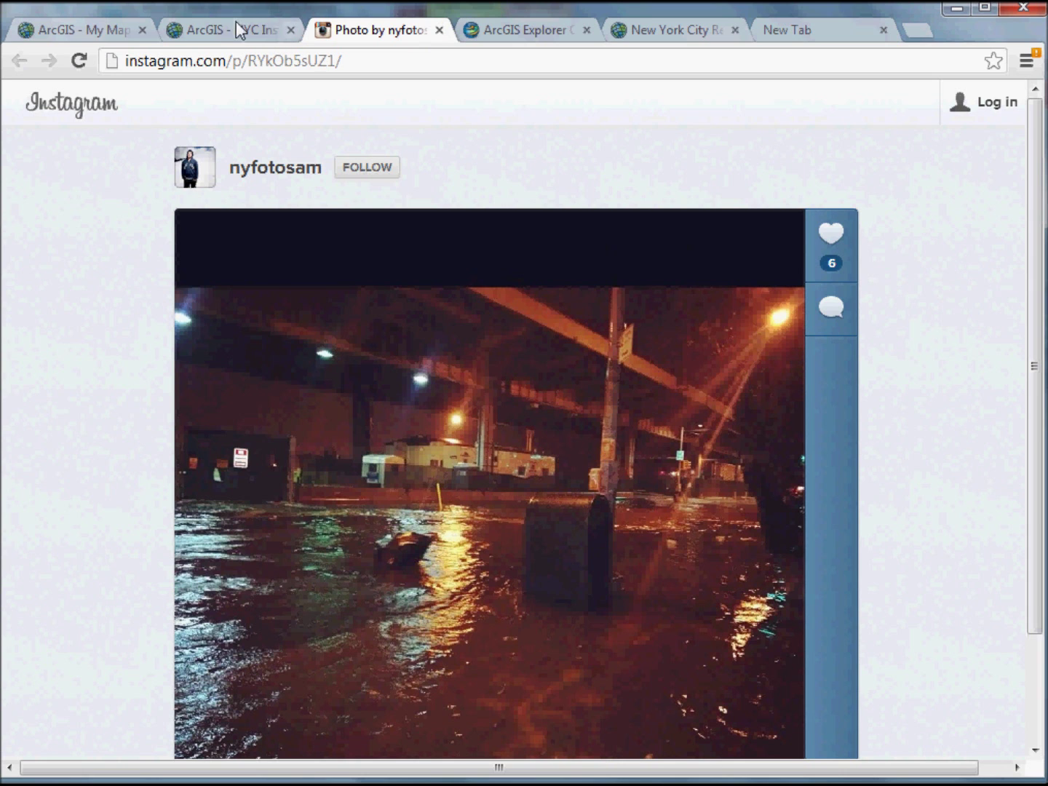
Step: Close the Instagram photo, return to the NYC Food Deserts map and collapse its dashboard gauge
click(439, 30)
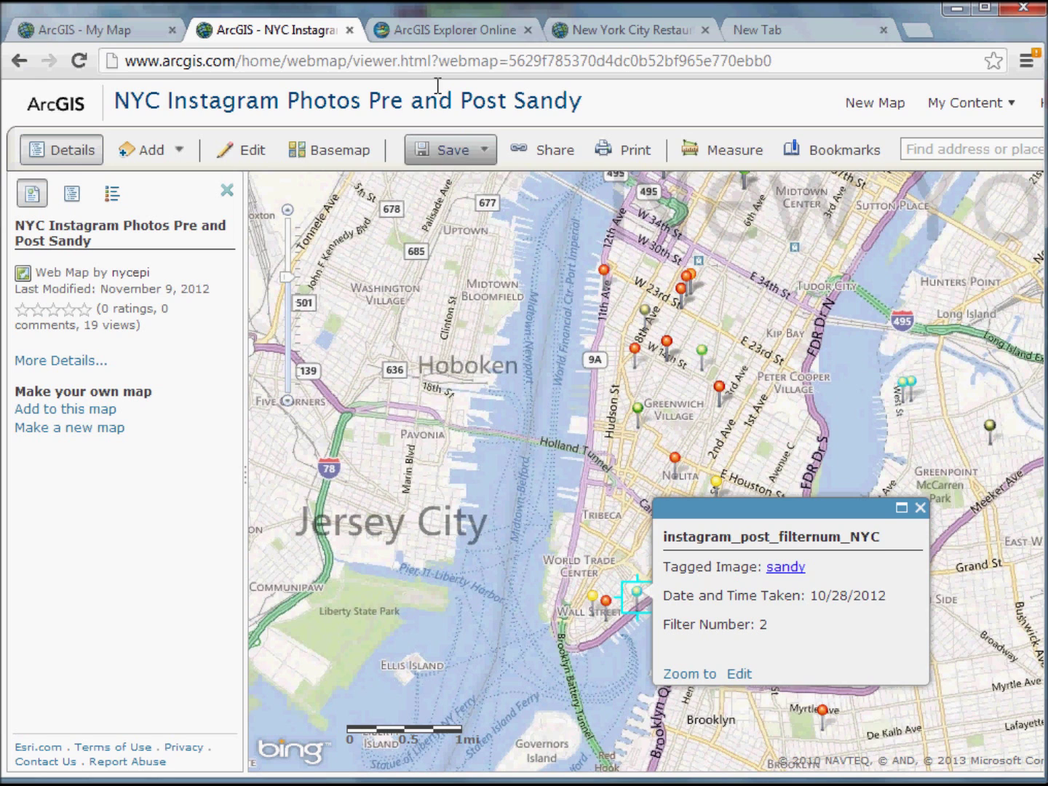
click(440, 27)
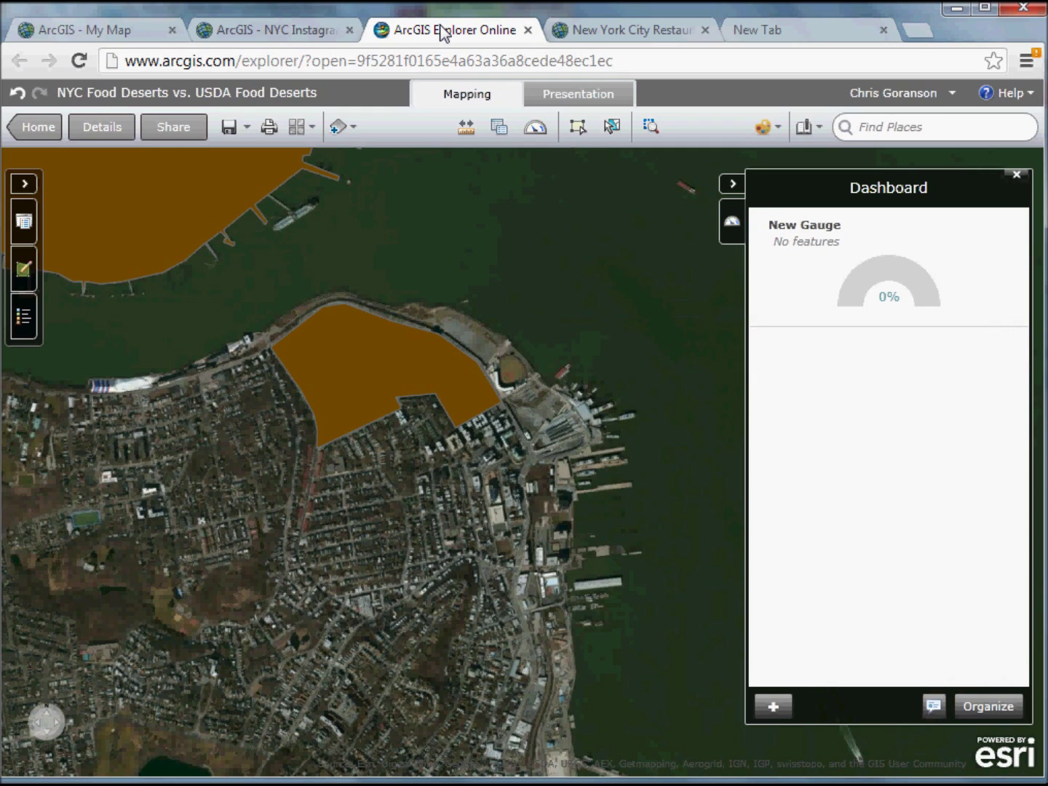
click(738, 178)
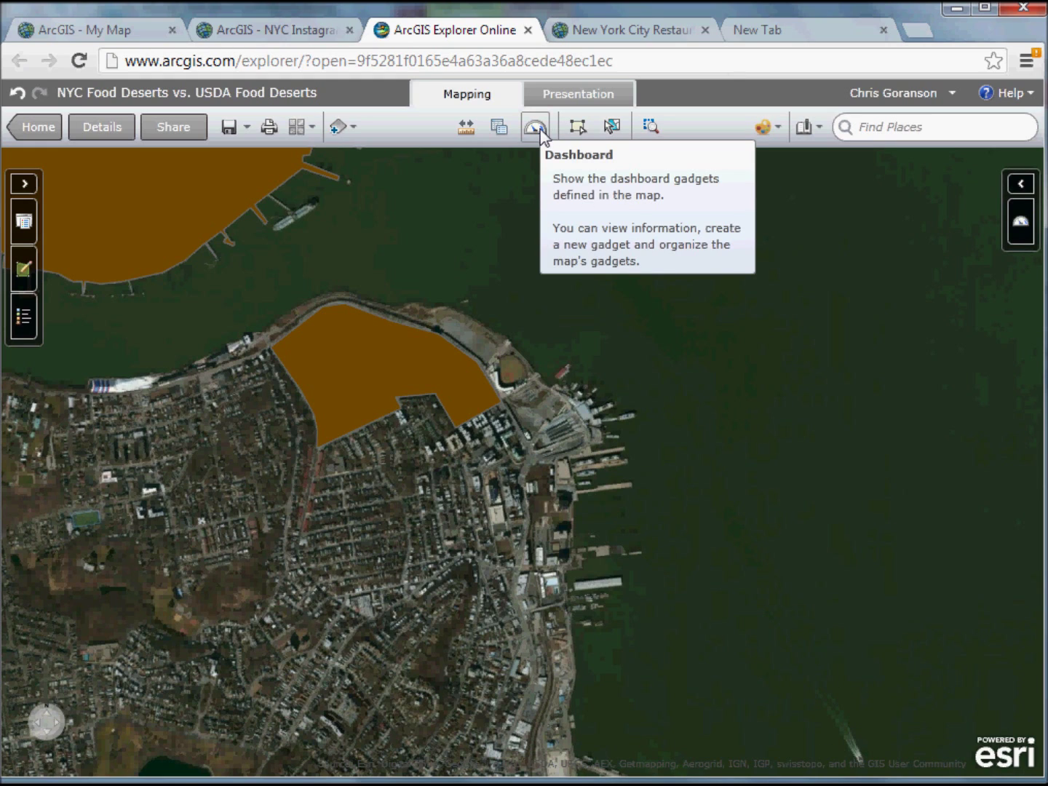
Step: Pan the imagery map south past the orange food-desert area and browse the basemap gallery
drag(252, 276, 402, 534)
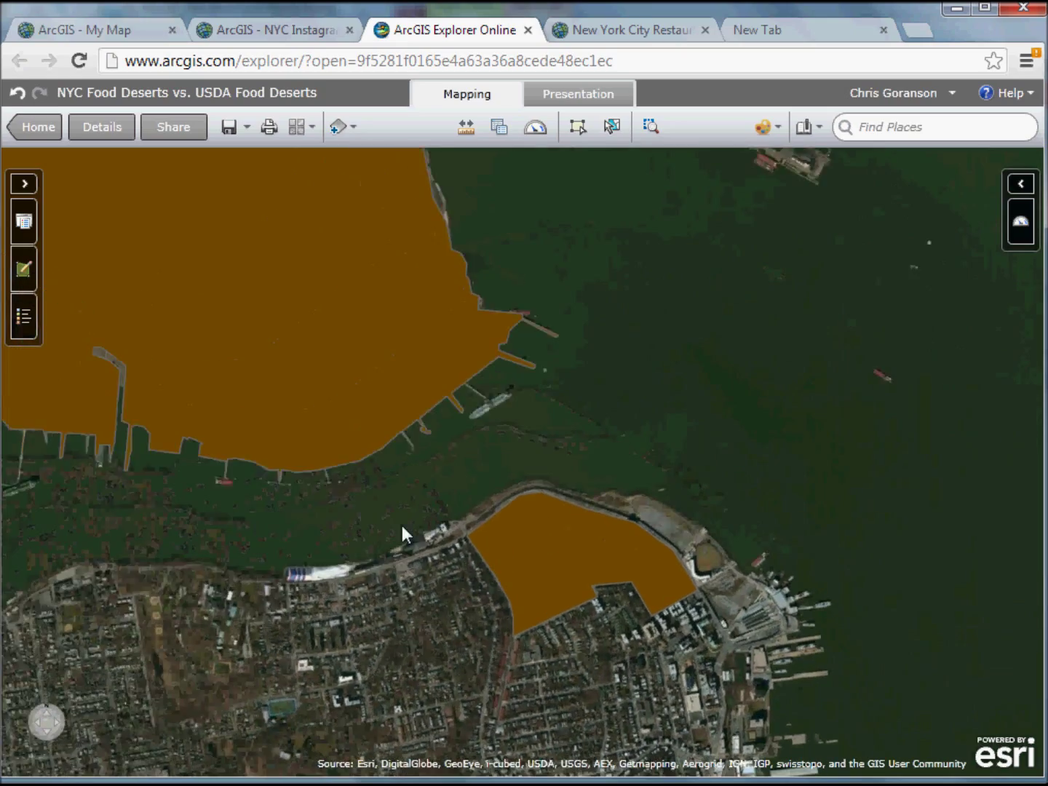
drag(385, 259, 203, 281)
drag(528, 490, 444, 363)
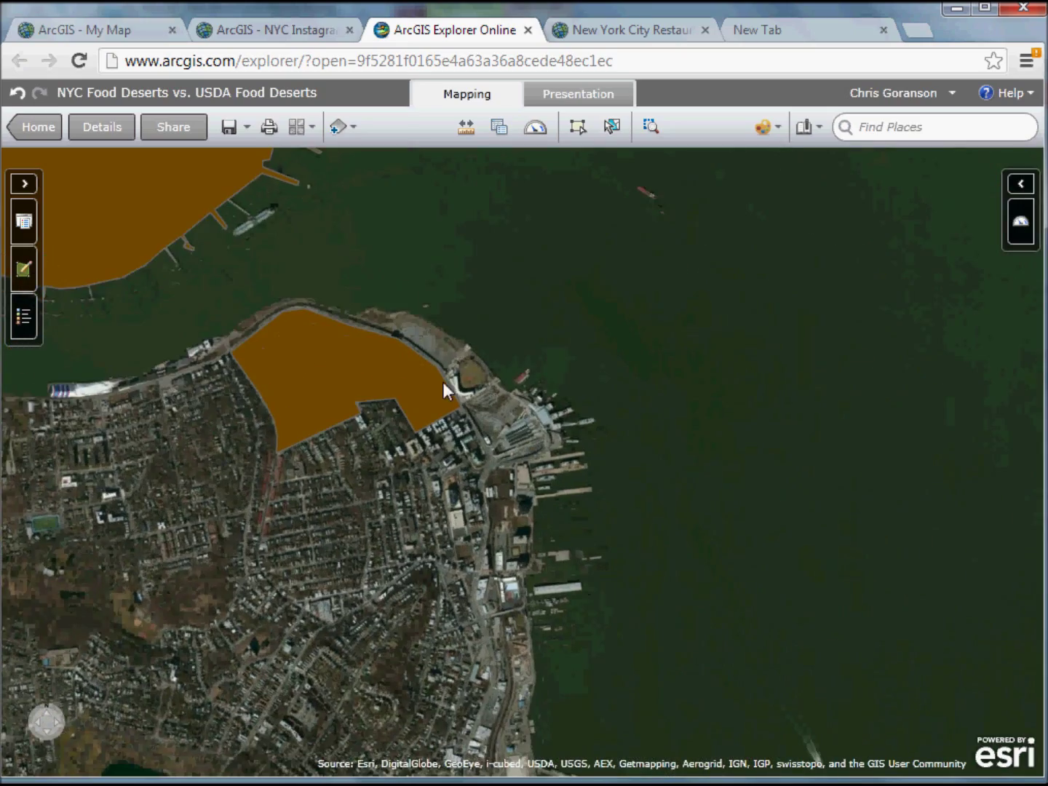
drag(347, 572, 441, 382)
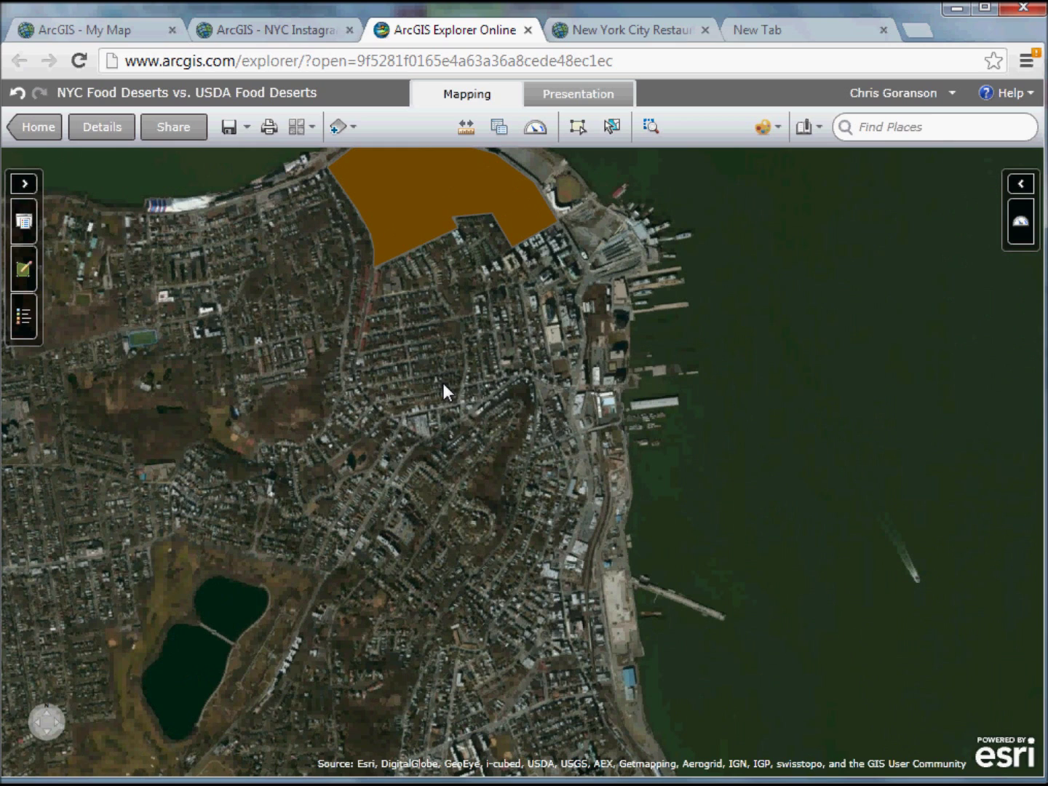
click(311, 130)
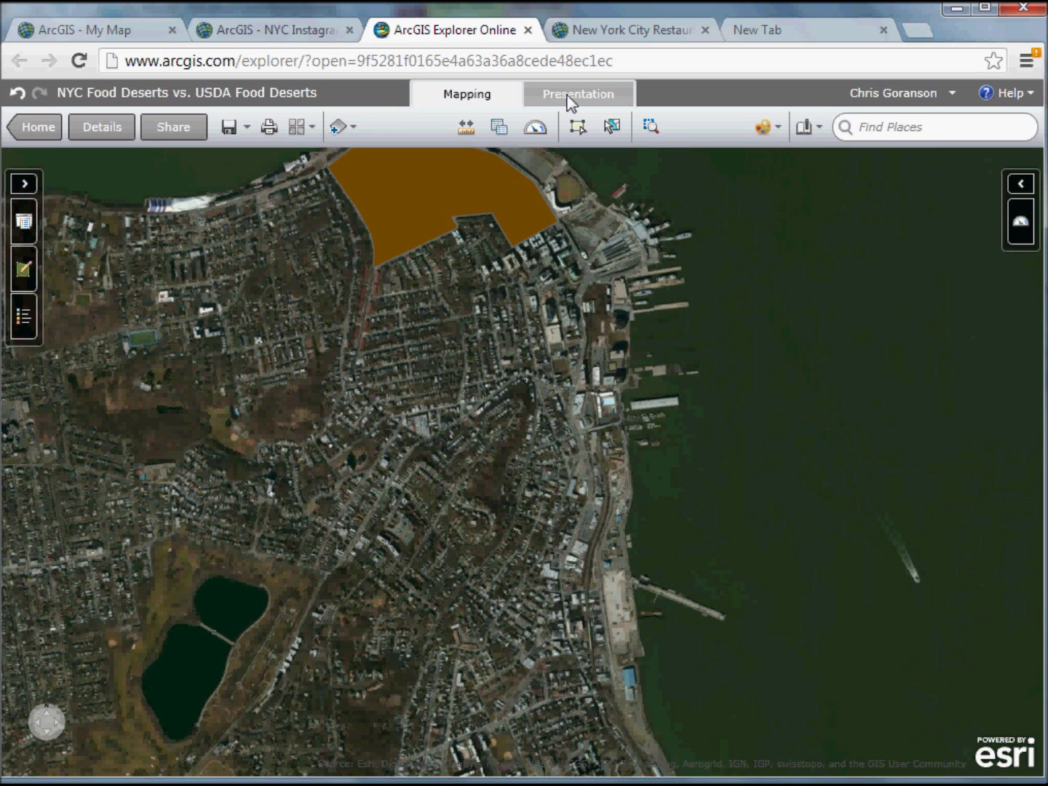
click(571, 99)
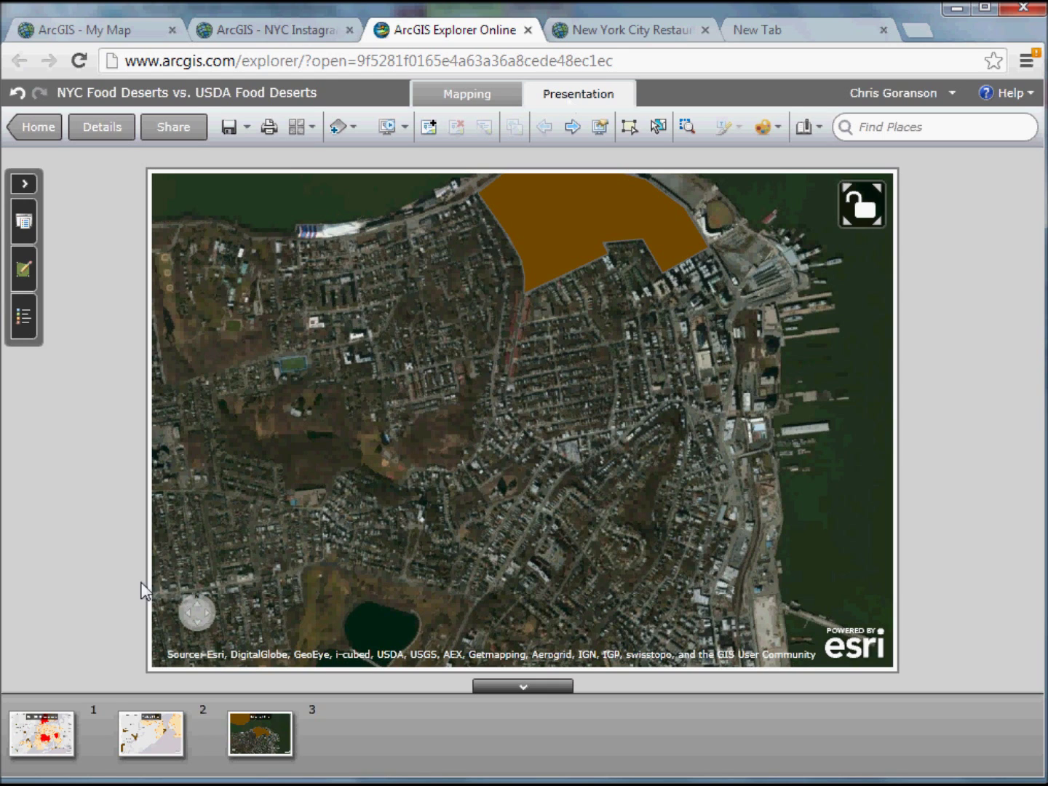
Step: Run the three-slide presentation full-screen from NYC FRESH Boundaries to Identified Area, then end it
click(45, 728)
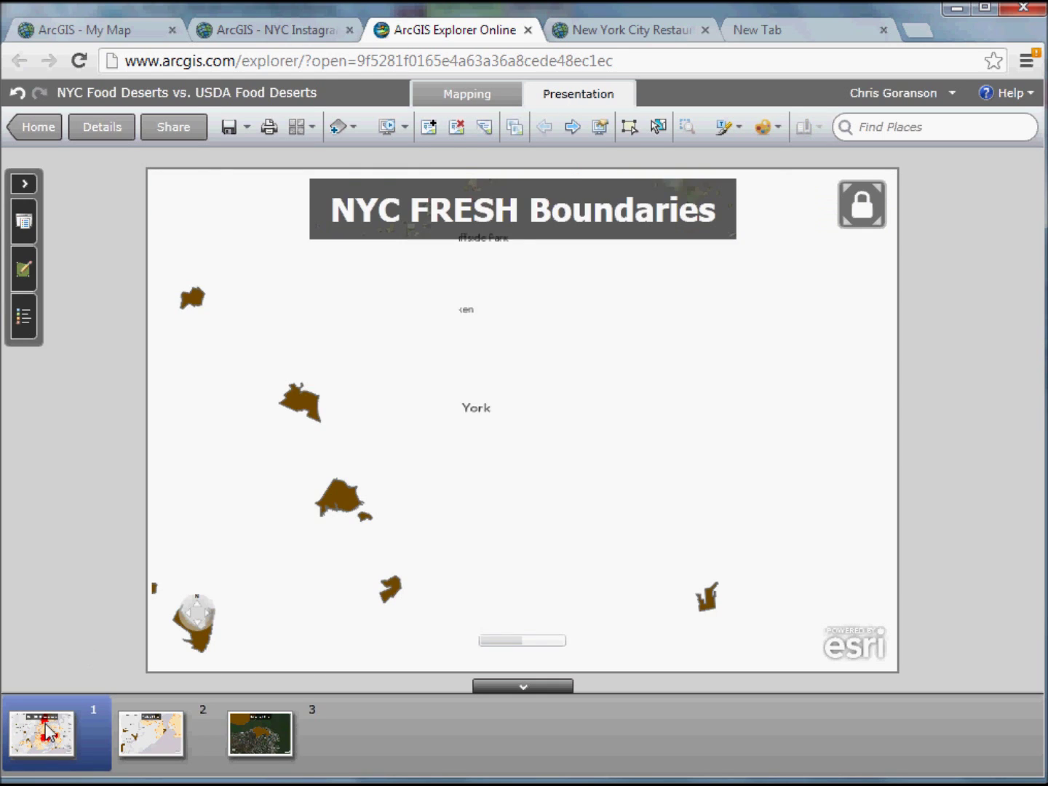
click(391, 134)
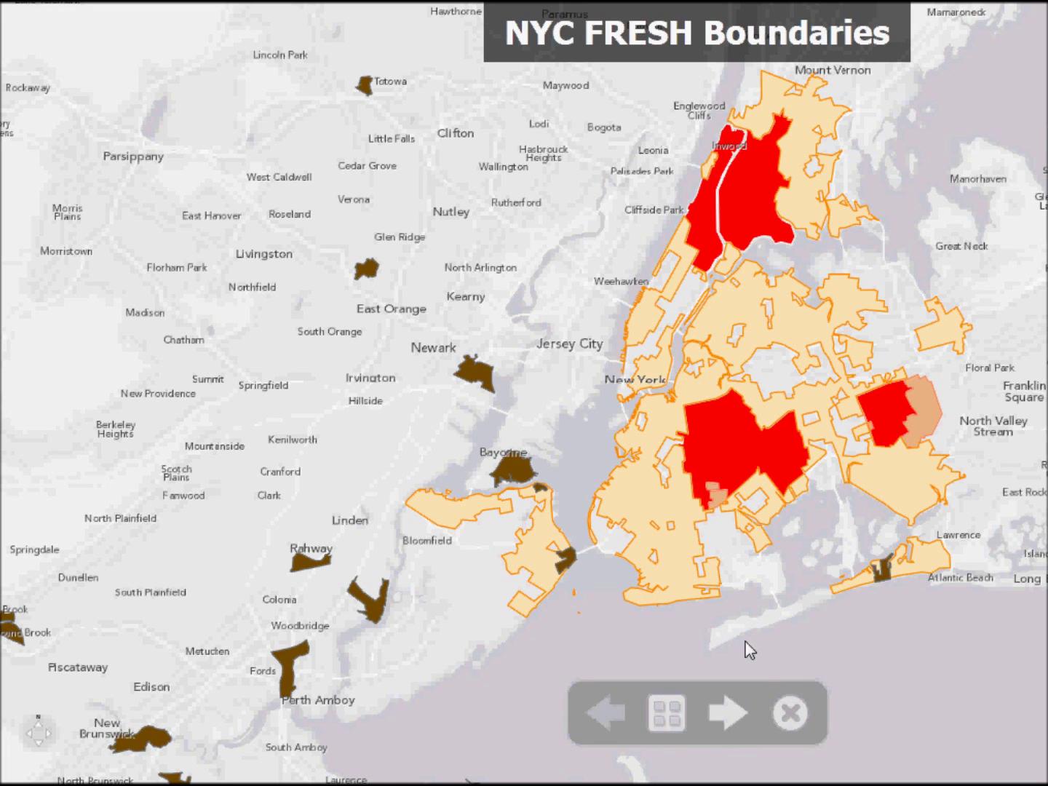
click(731, 715)
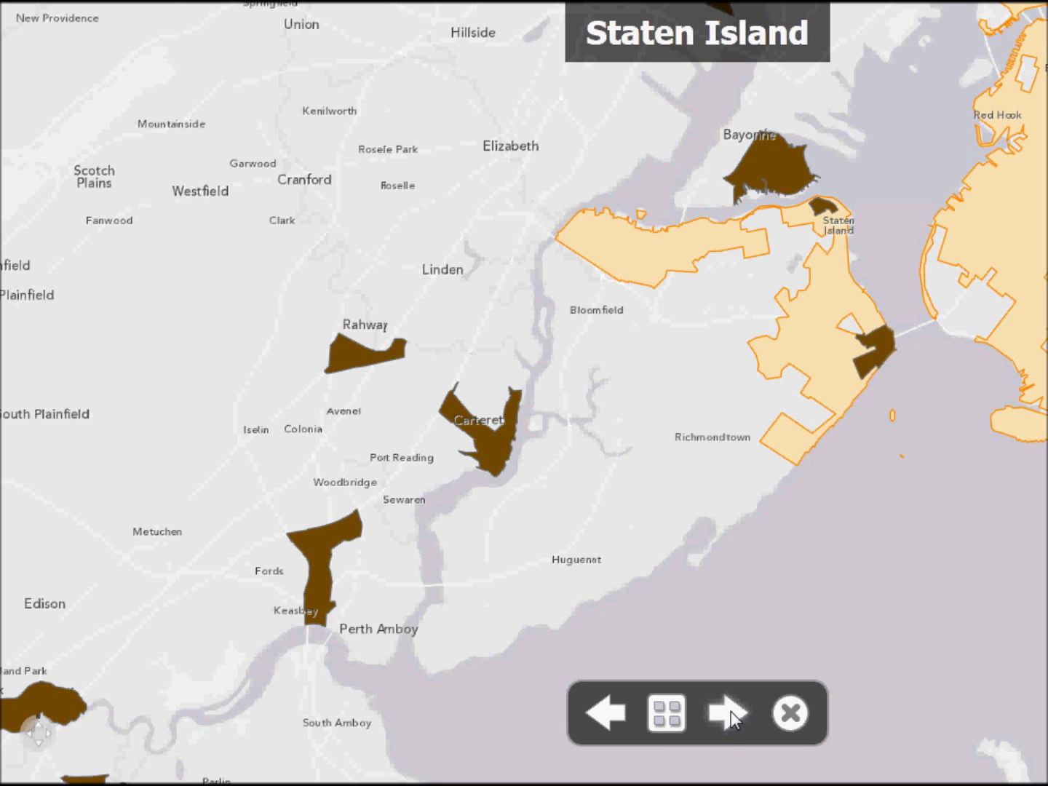
click(730, 710)
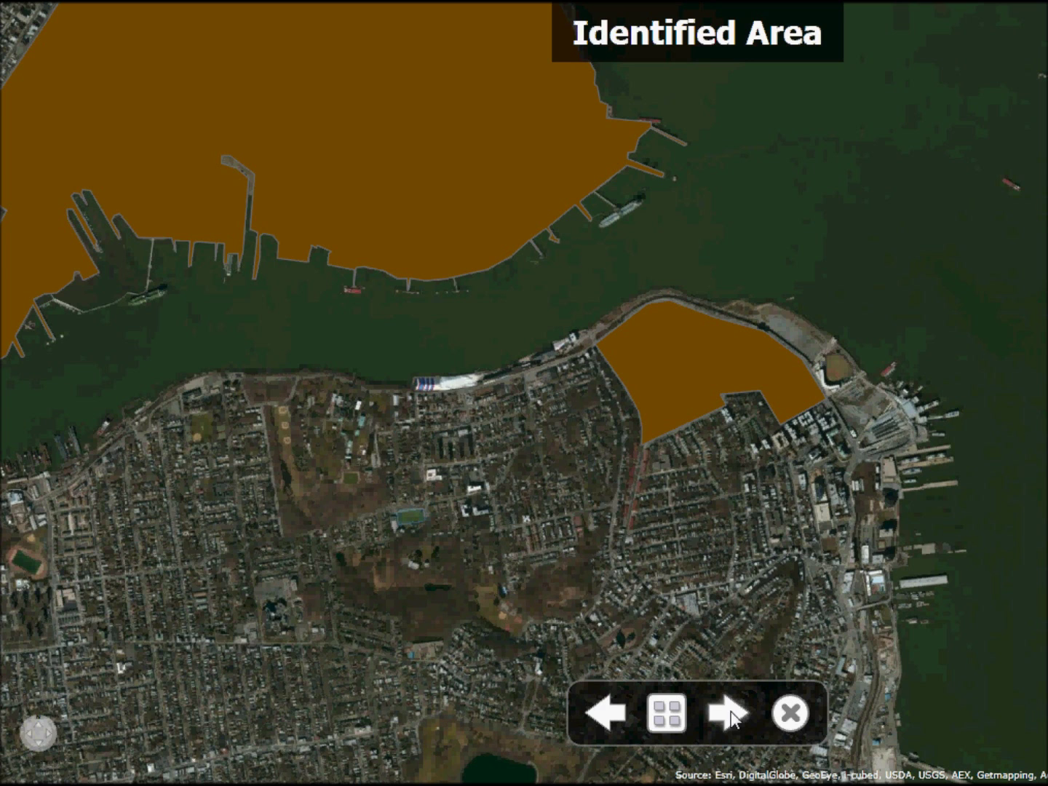
click(788, 715)
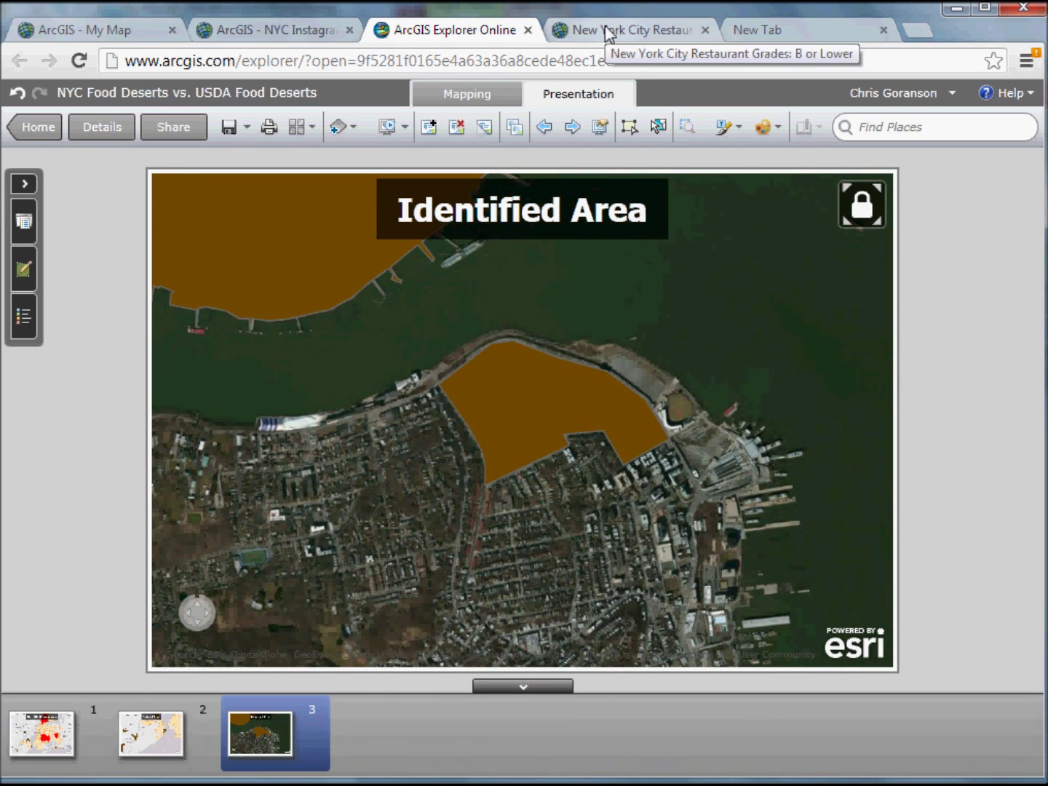
click(605, 30)
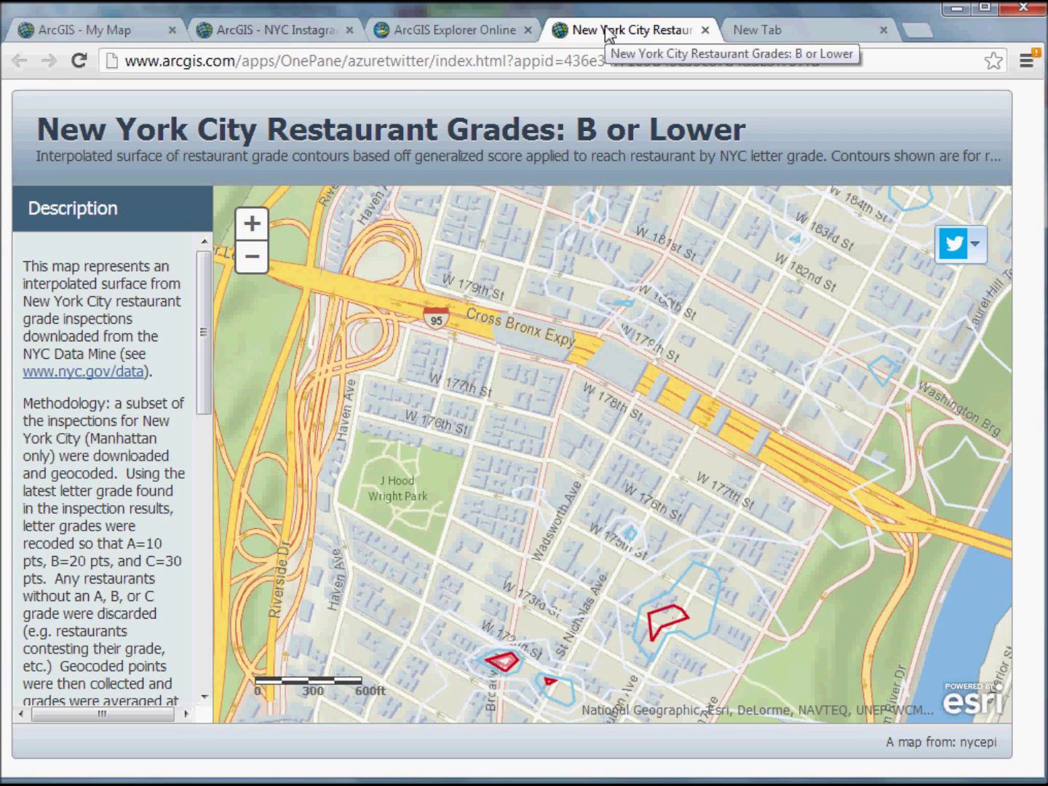
Step: Pan the Restaurant Grades map south from the Cross Bronx Expy to around W 145th St, zooming out one level
drag(207, 311, 209, 275)
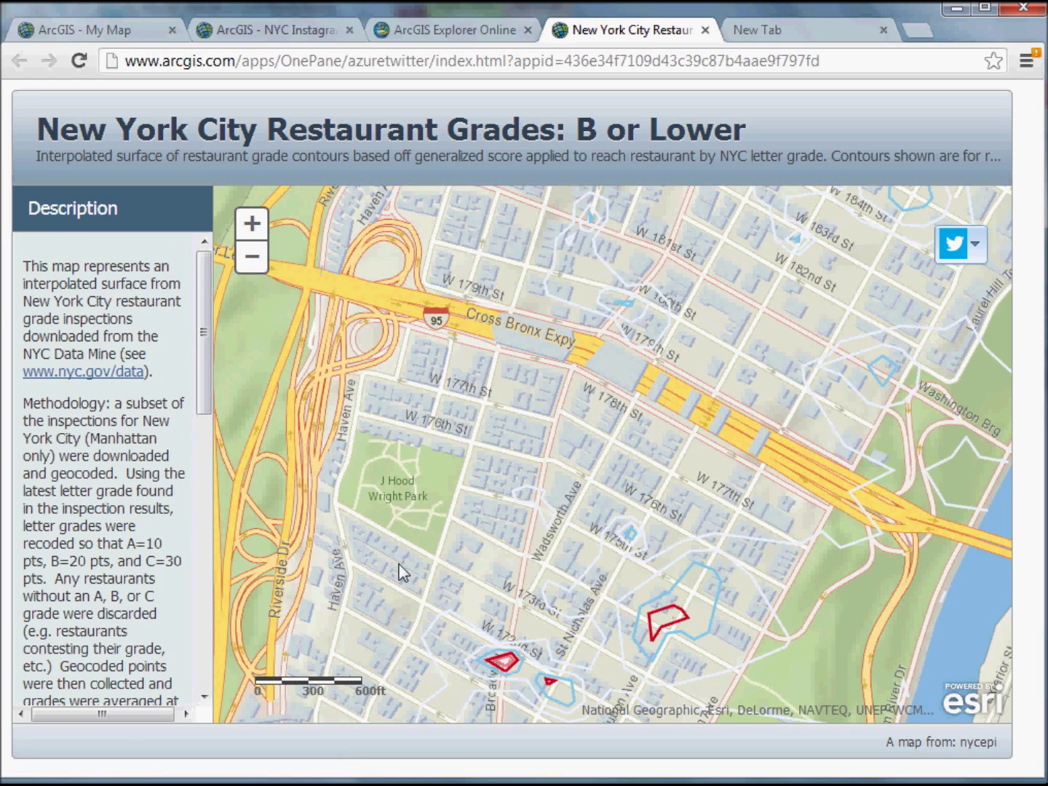
drag(398, 571, 499, 311)
drag(552, 578, 452, 349)
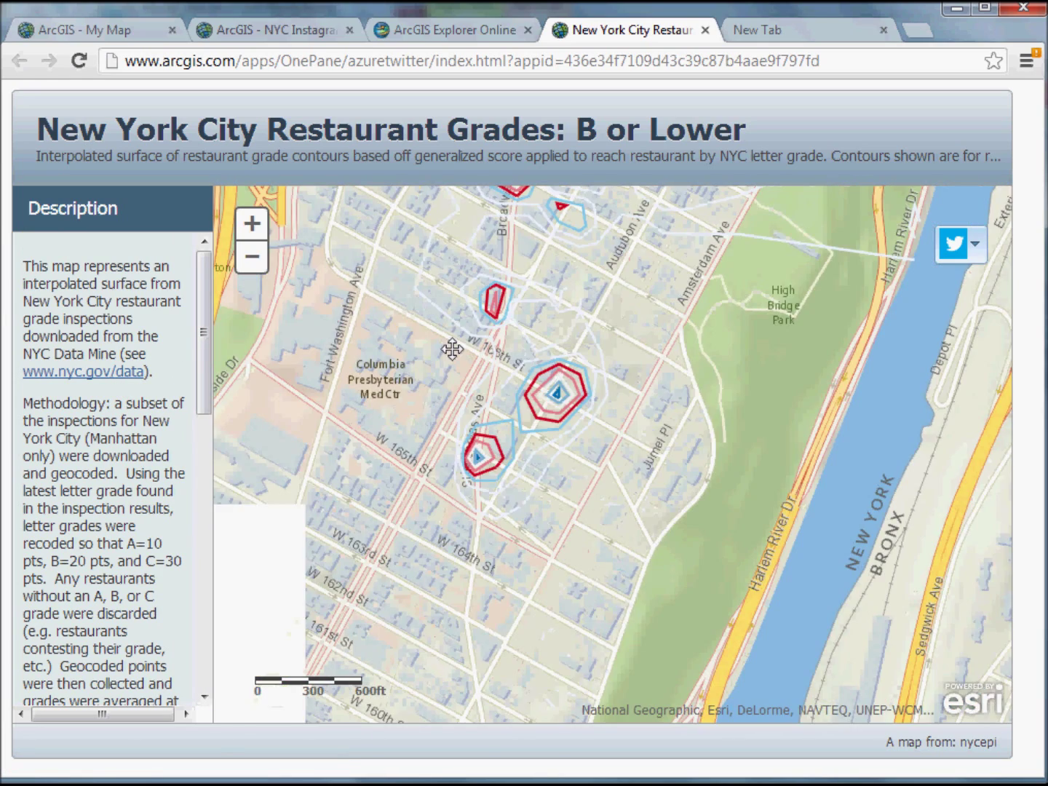
drag(521, 625, 509, 500)
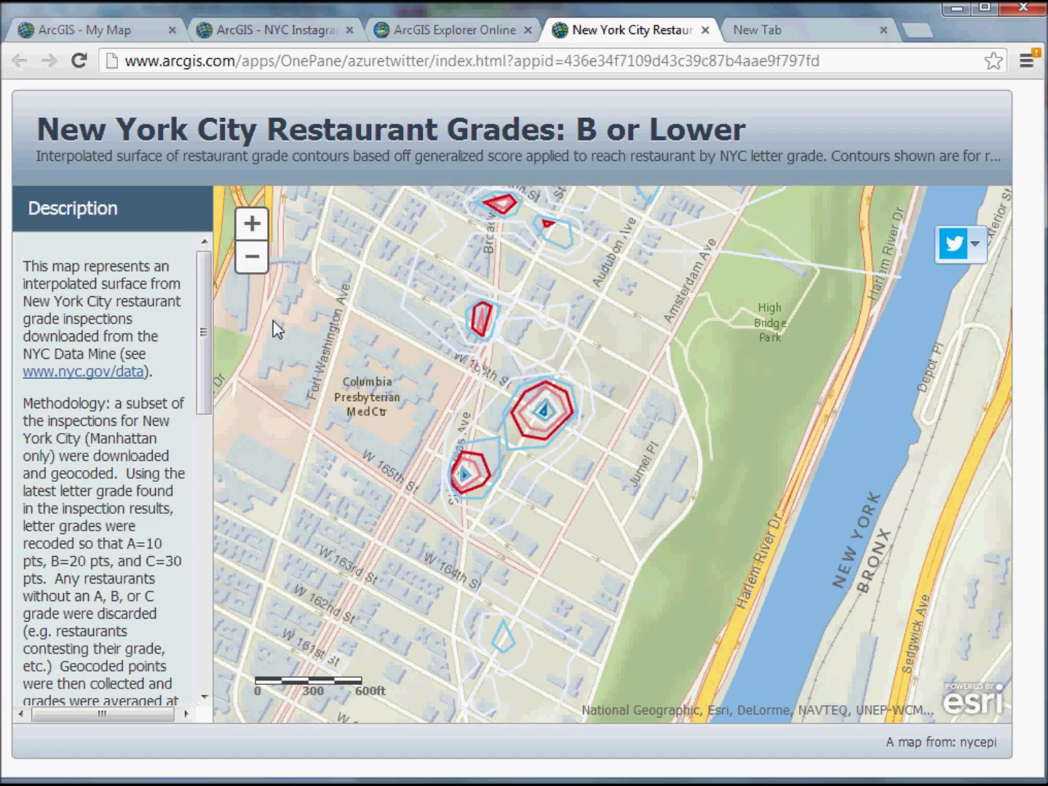
click(253, 261)
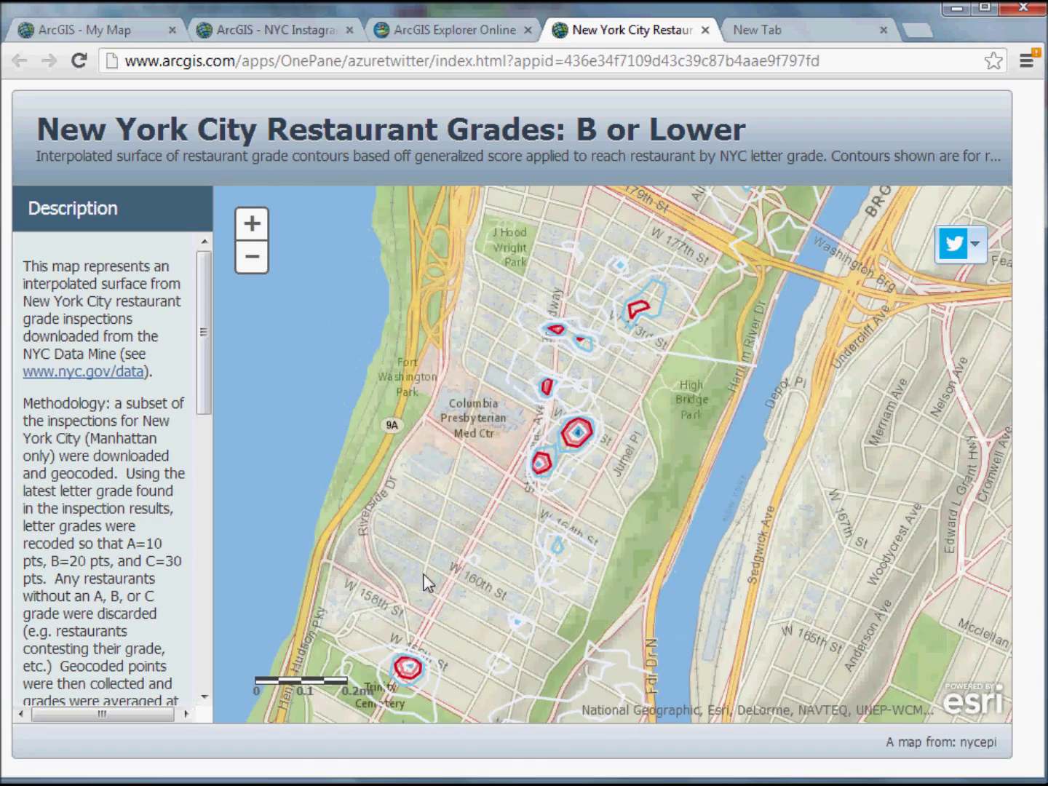
drag(428, 582, 499, 292)
drag(451, 561, 417, 353)
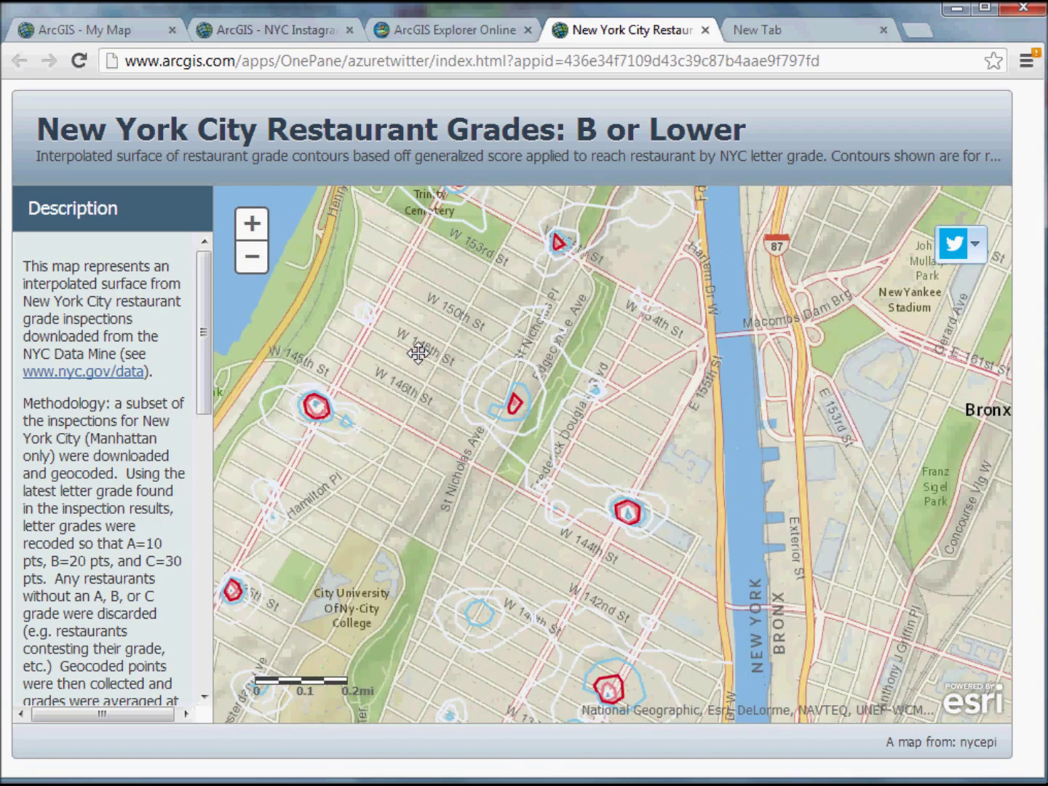